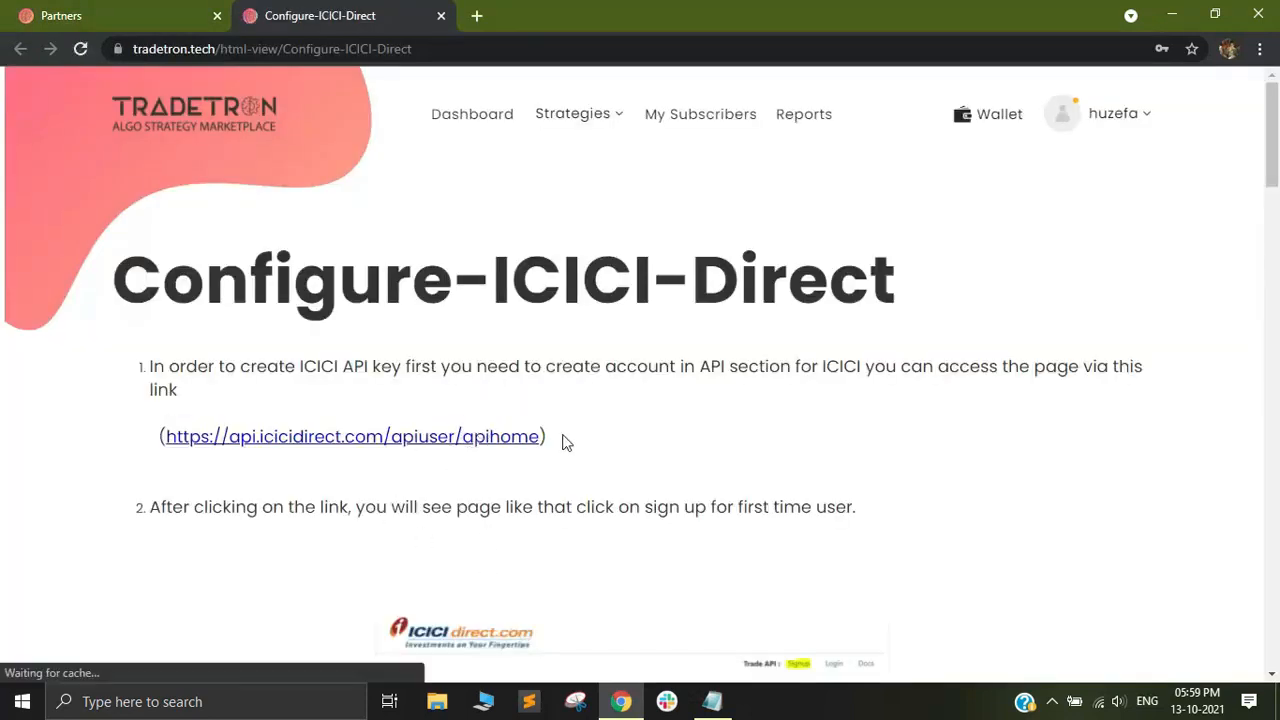
Open the guide's api.icicidirect.com/apiuser/apihome link in a new browser tab and switch to that page.
scroll(566, 440, down, 1)
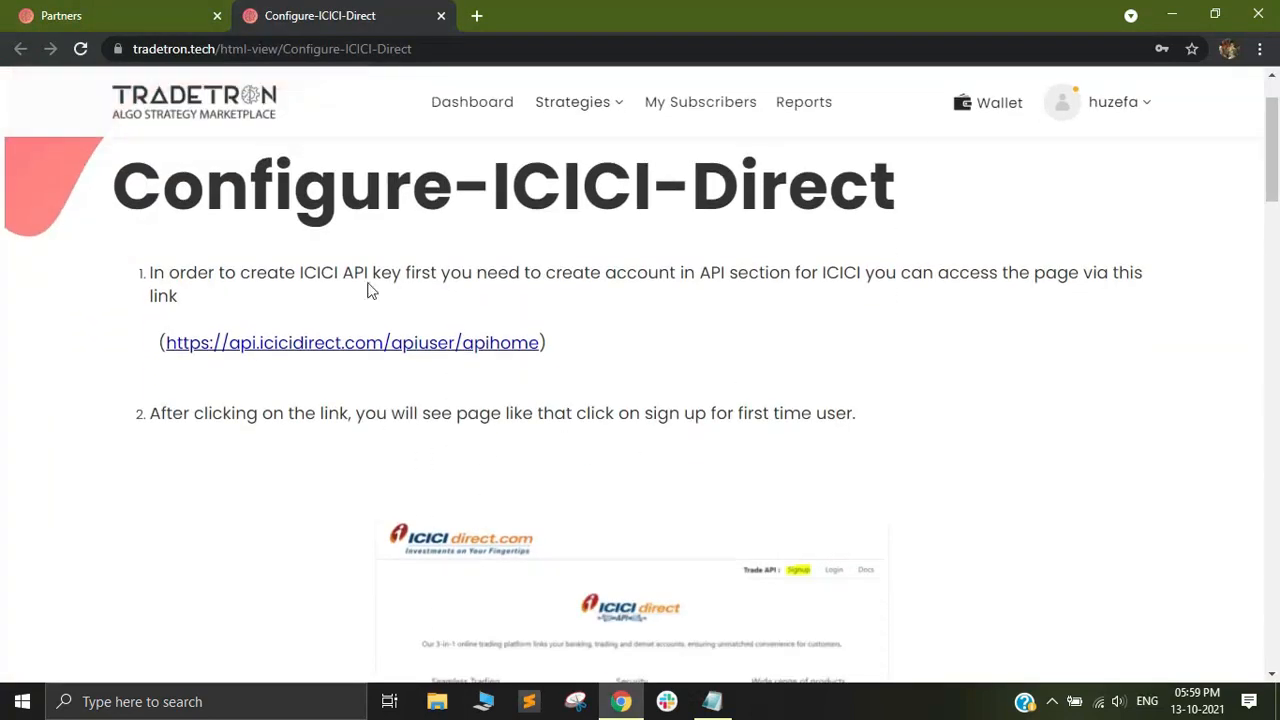
right_click(375, 346)
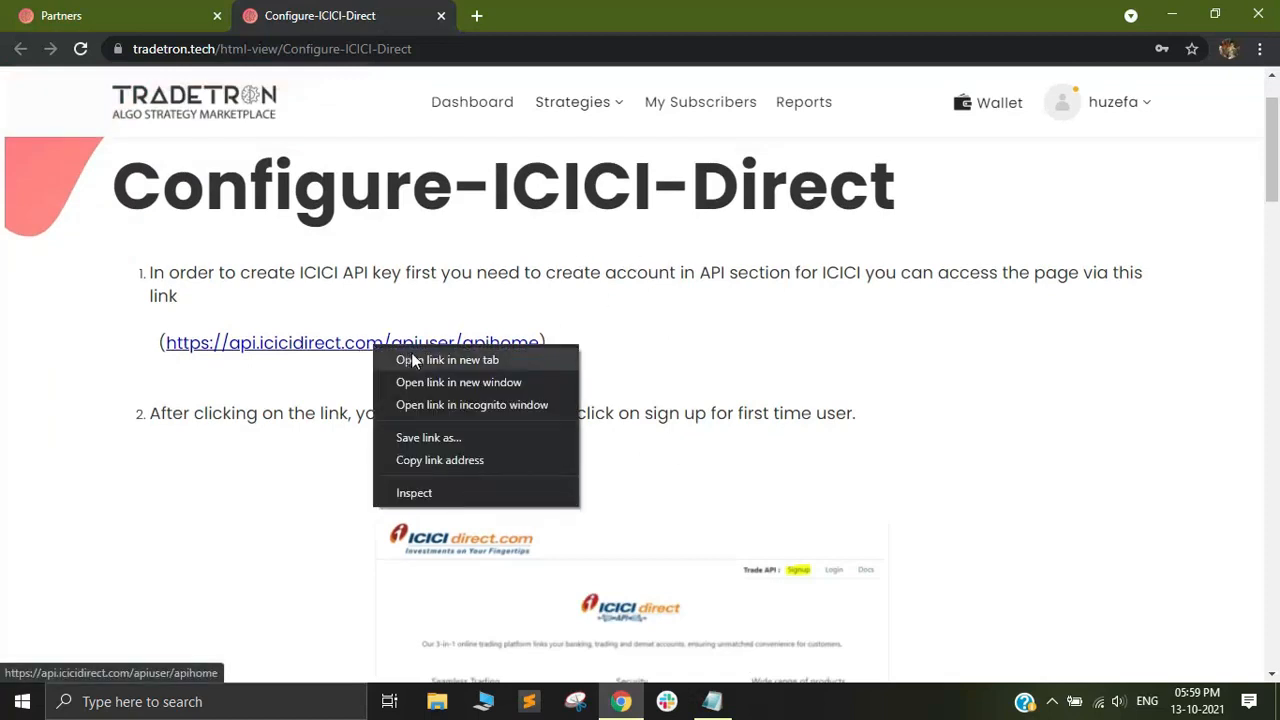
click(413, 361)
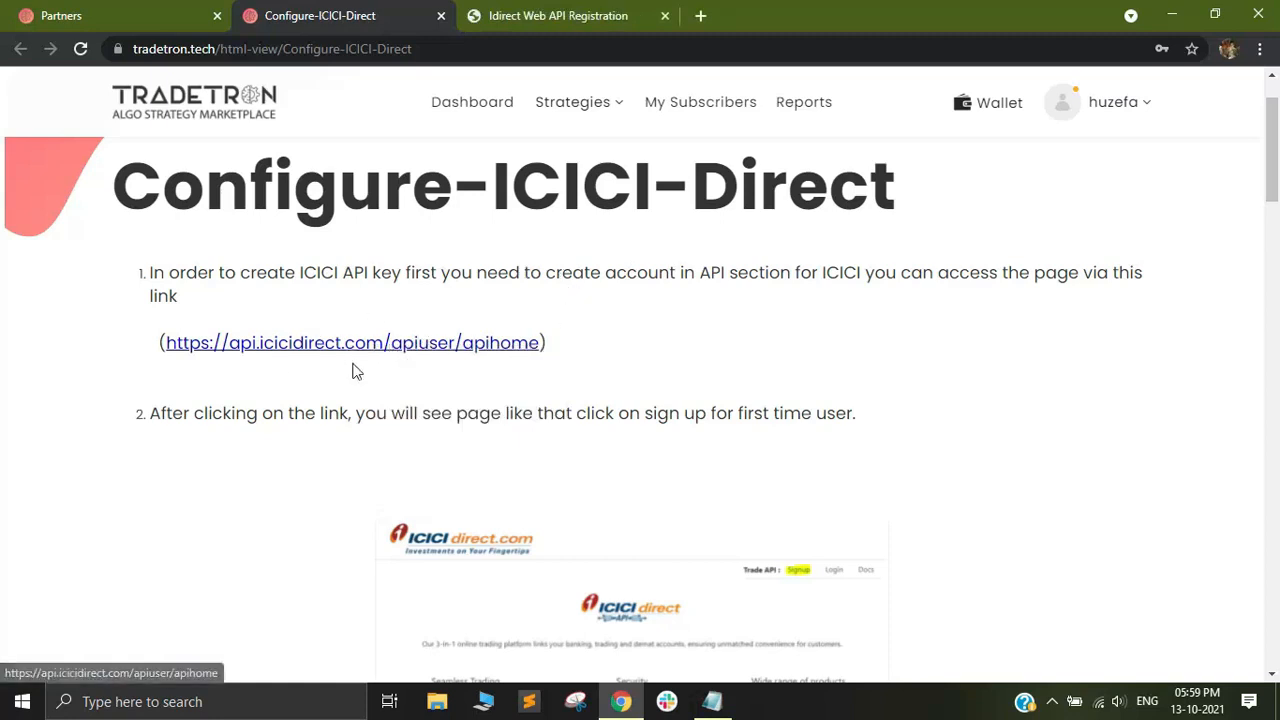
click(589, 10)
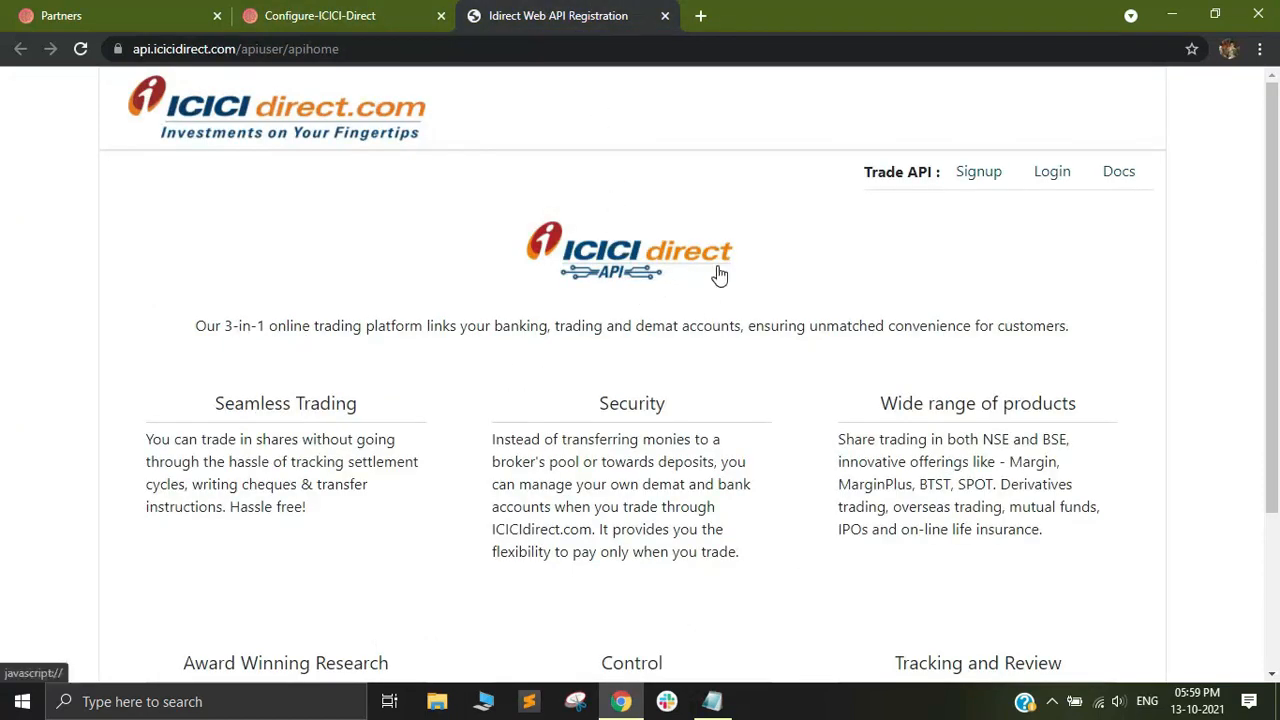
Examine the fields of the Trade API sign-up registration form, and return to the API home page.
click(975, 180)
click(975, 180)
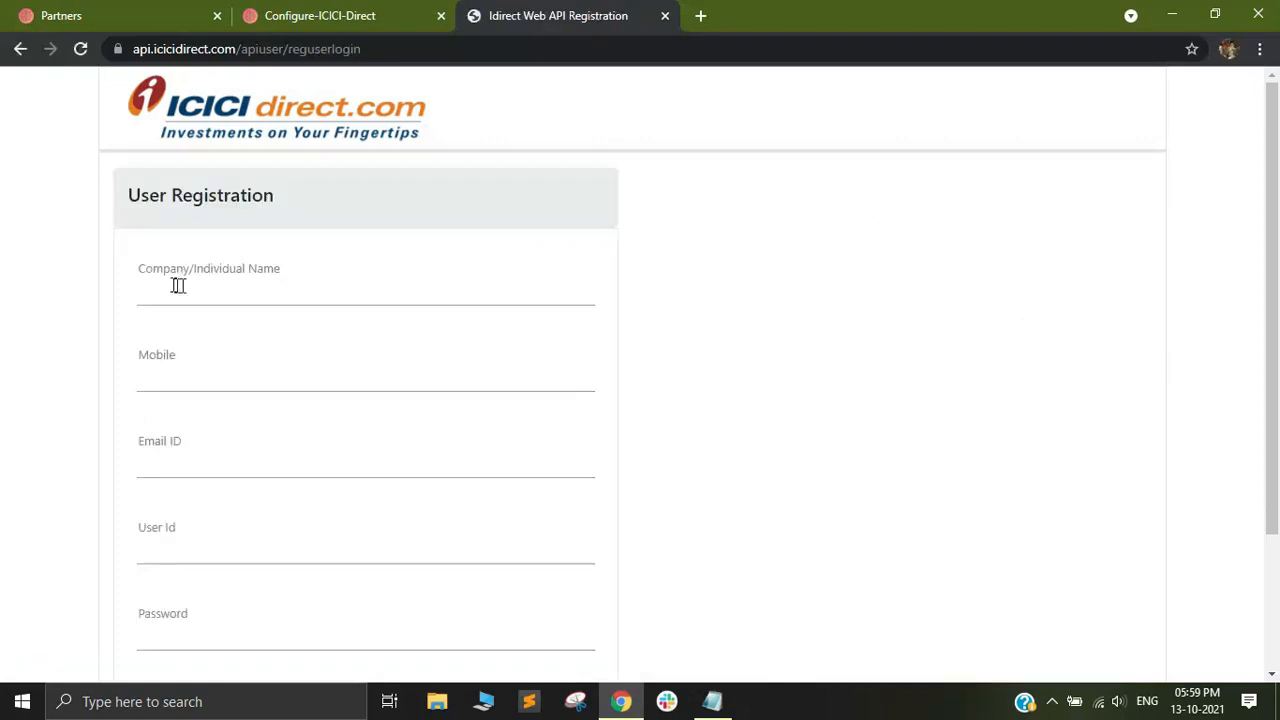
scroll(460, 280, down, 1)
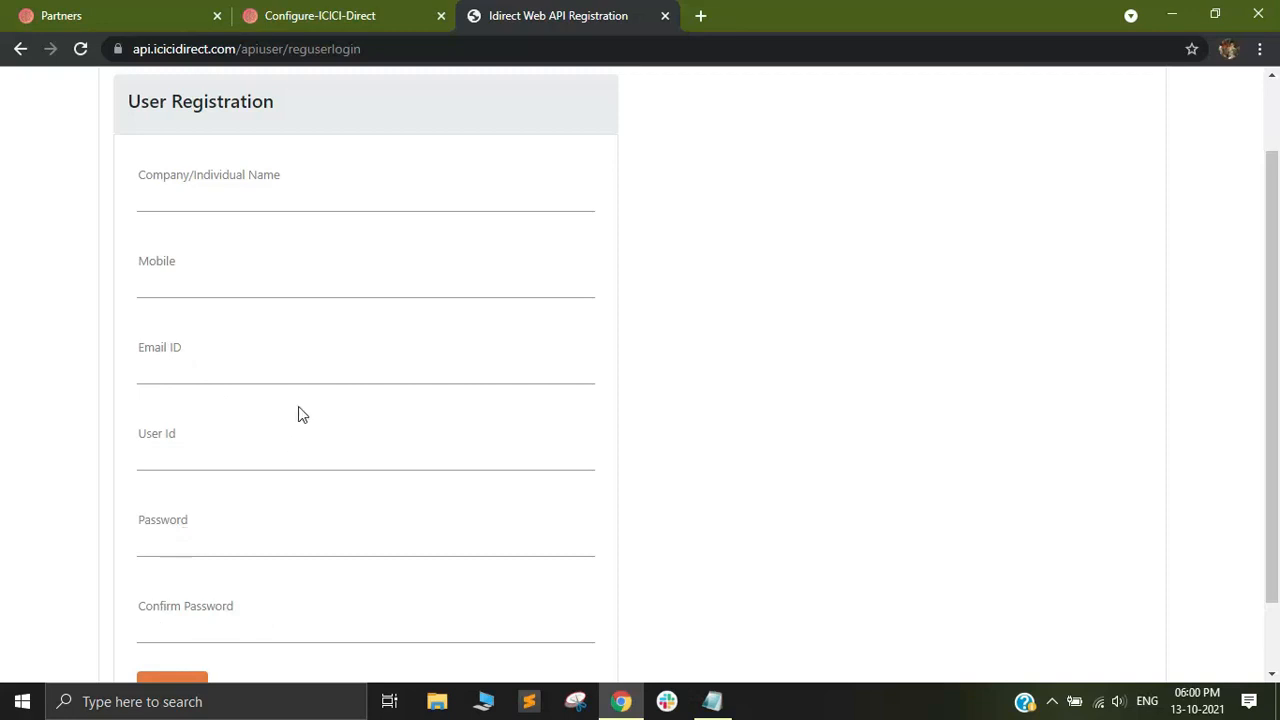
scroll(298, 408, down, 1)
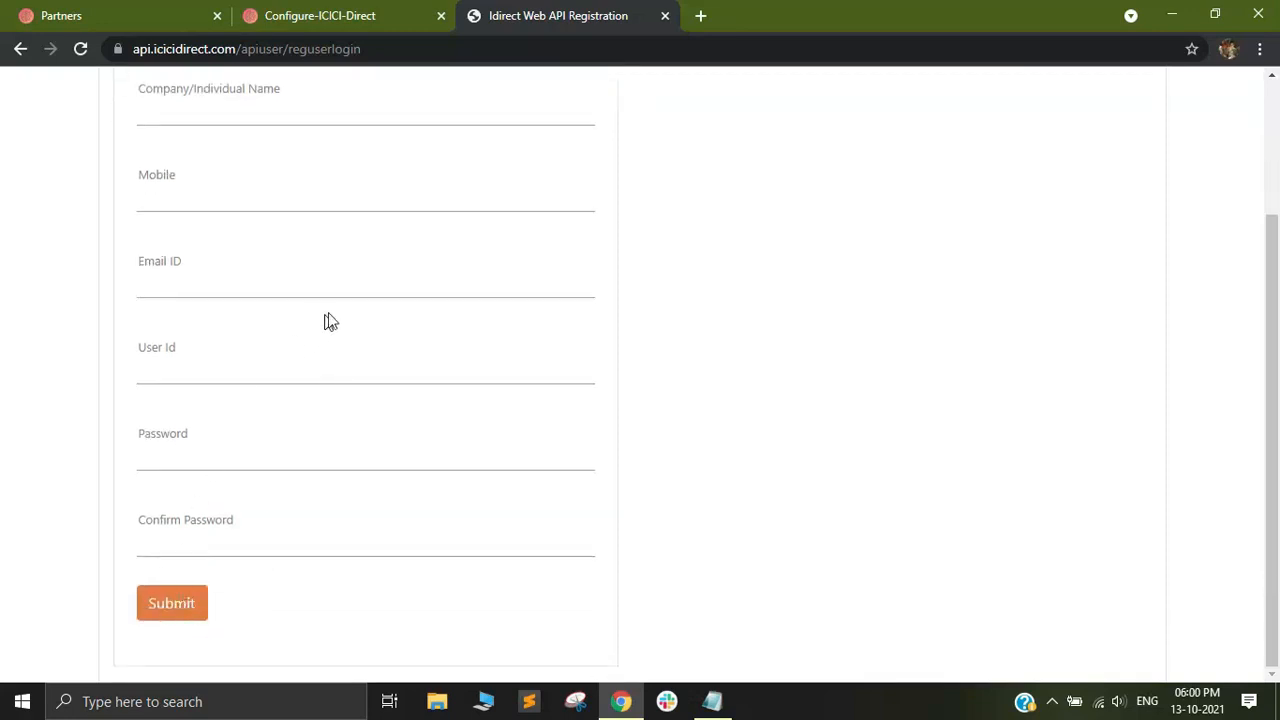
scroll(374, 421, up, 1)
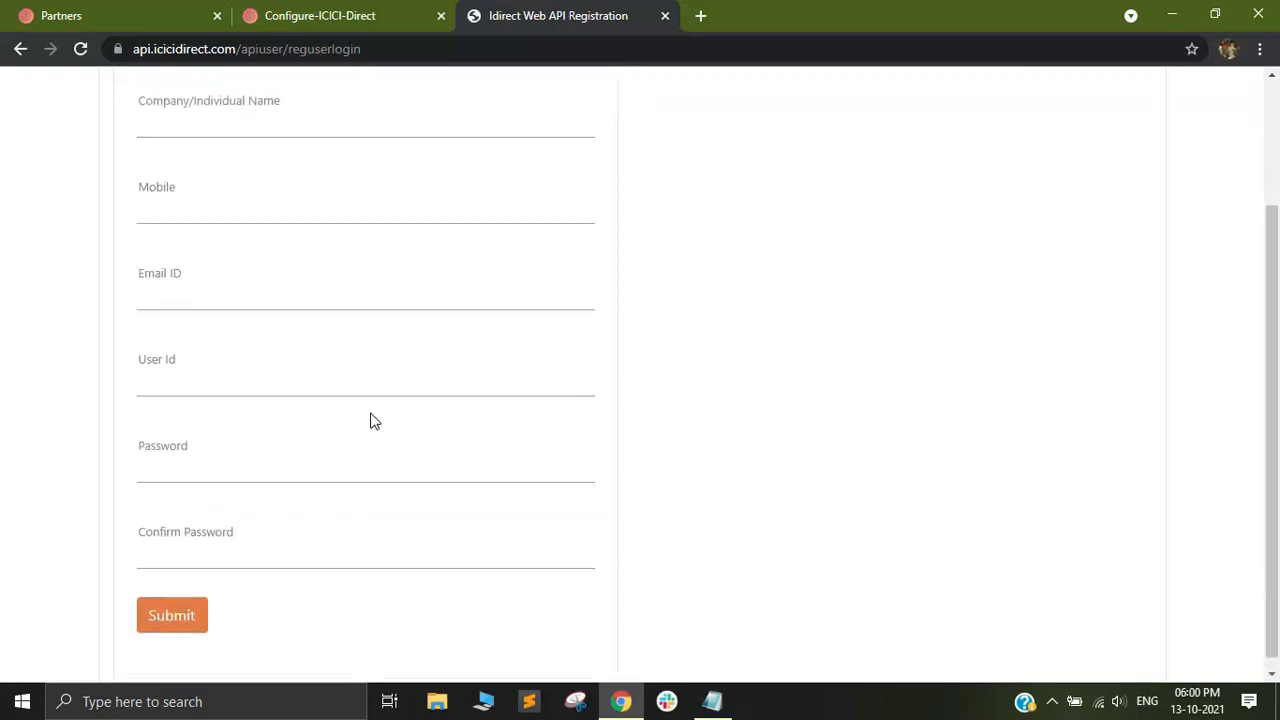
scroll(370, 421, up, 2)
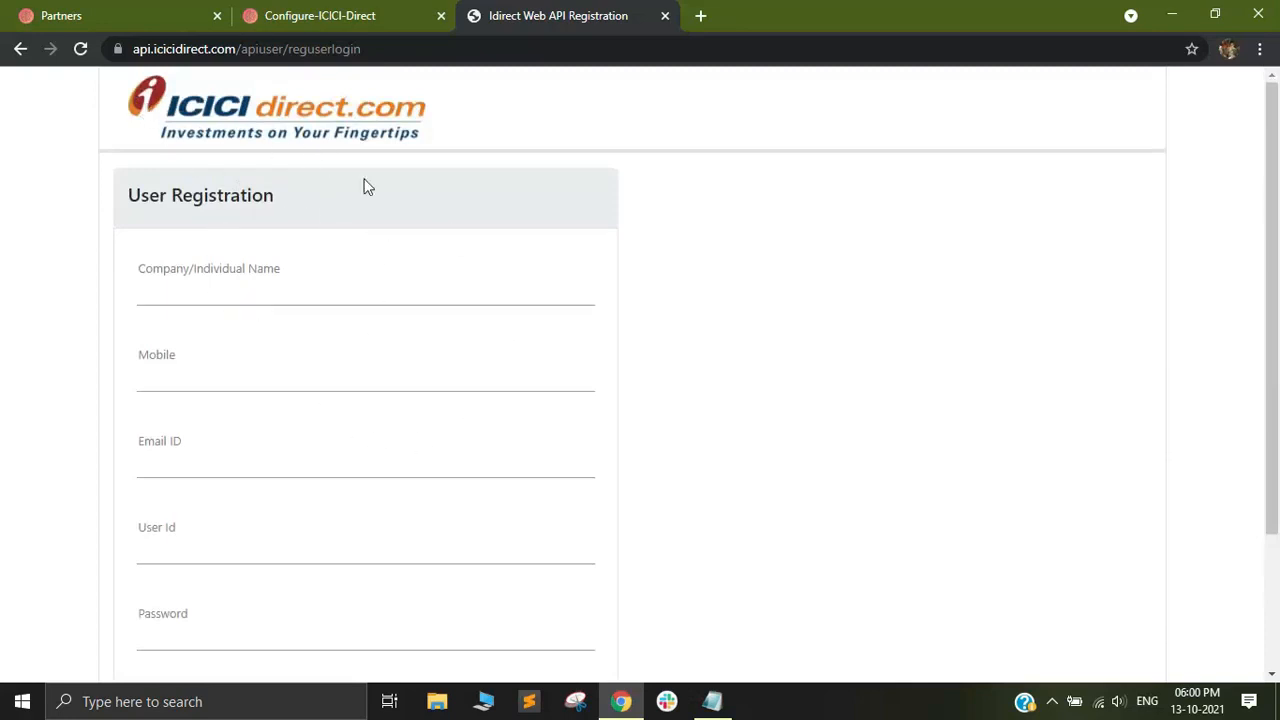
click(20, 50)
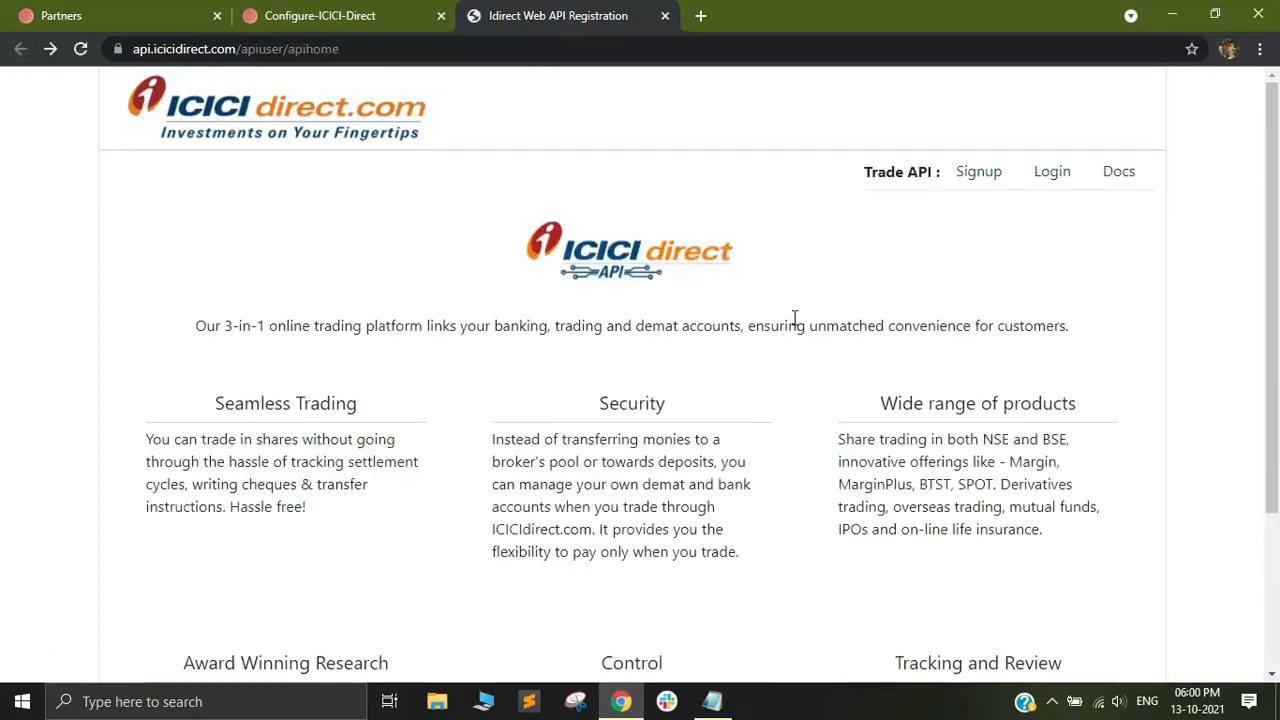
Log in to the ICICI Direct Trade API with the account's user ID and password.
click(1052, 175)
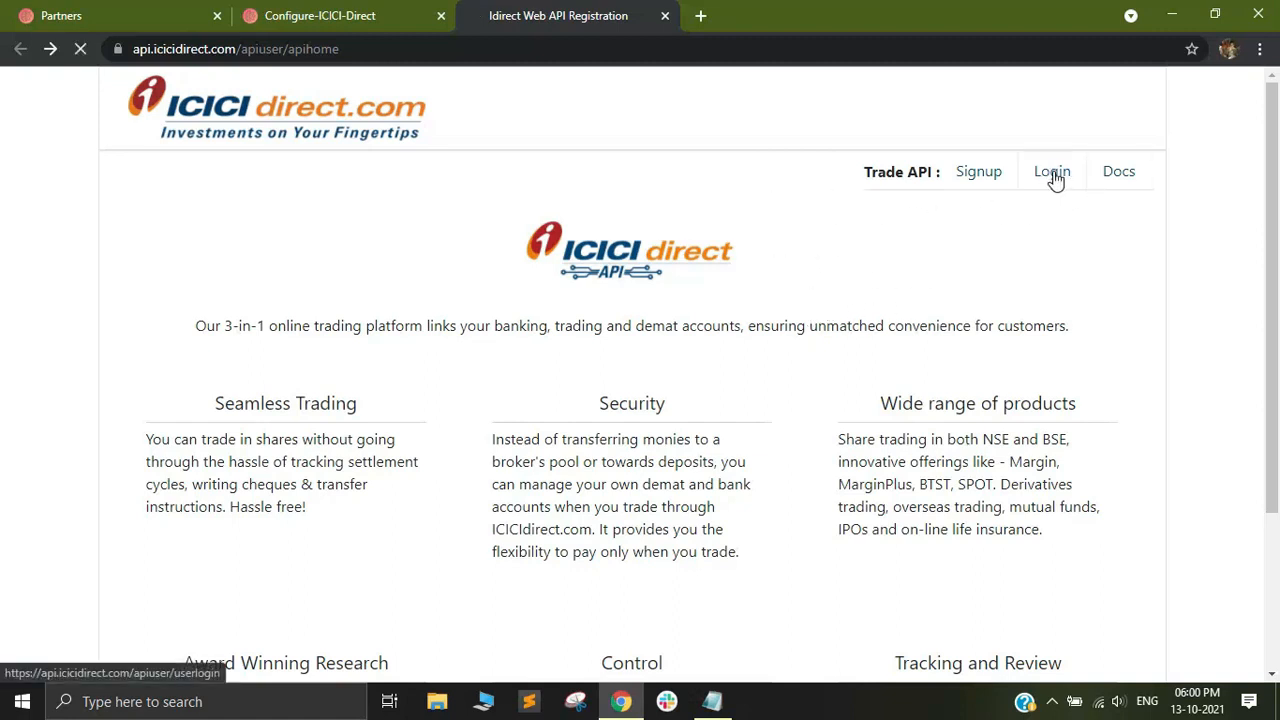
click(263, 300)
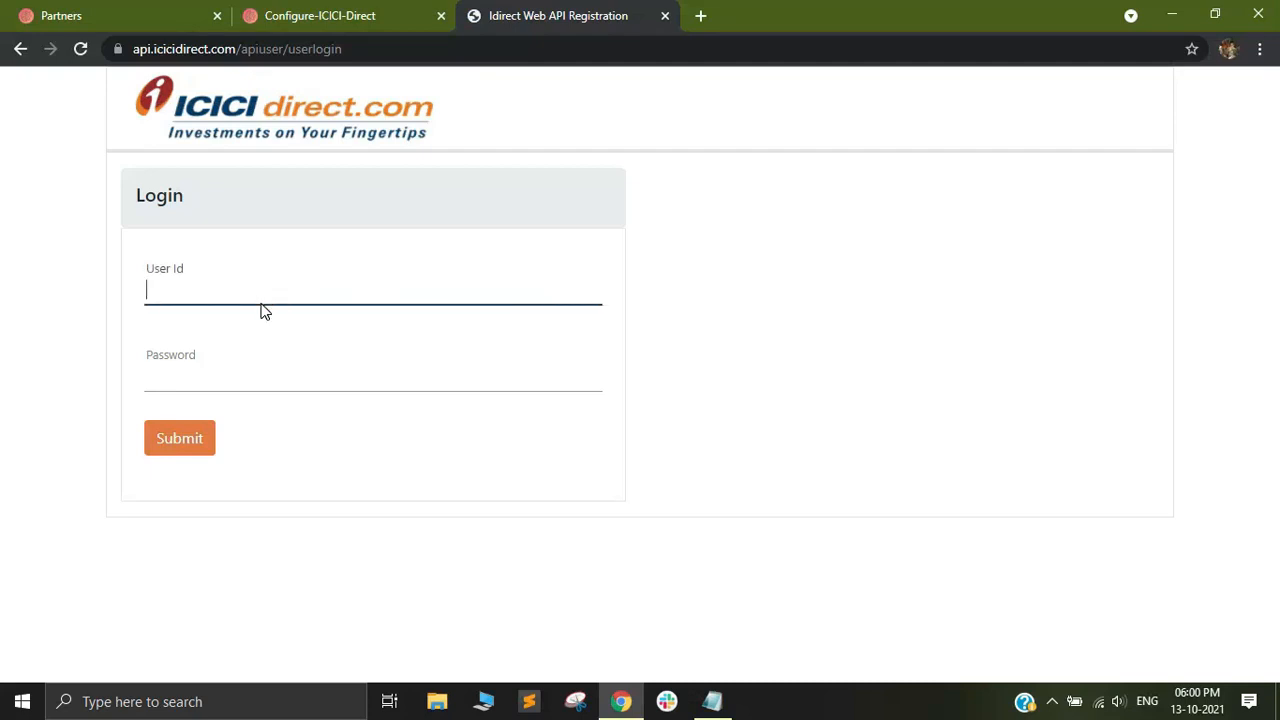
click(200, 378)
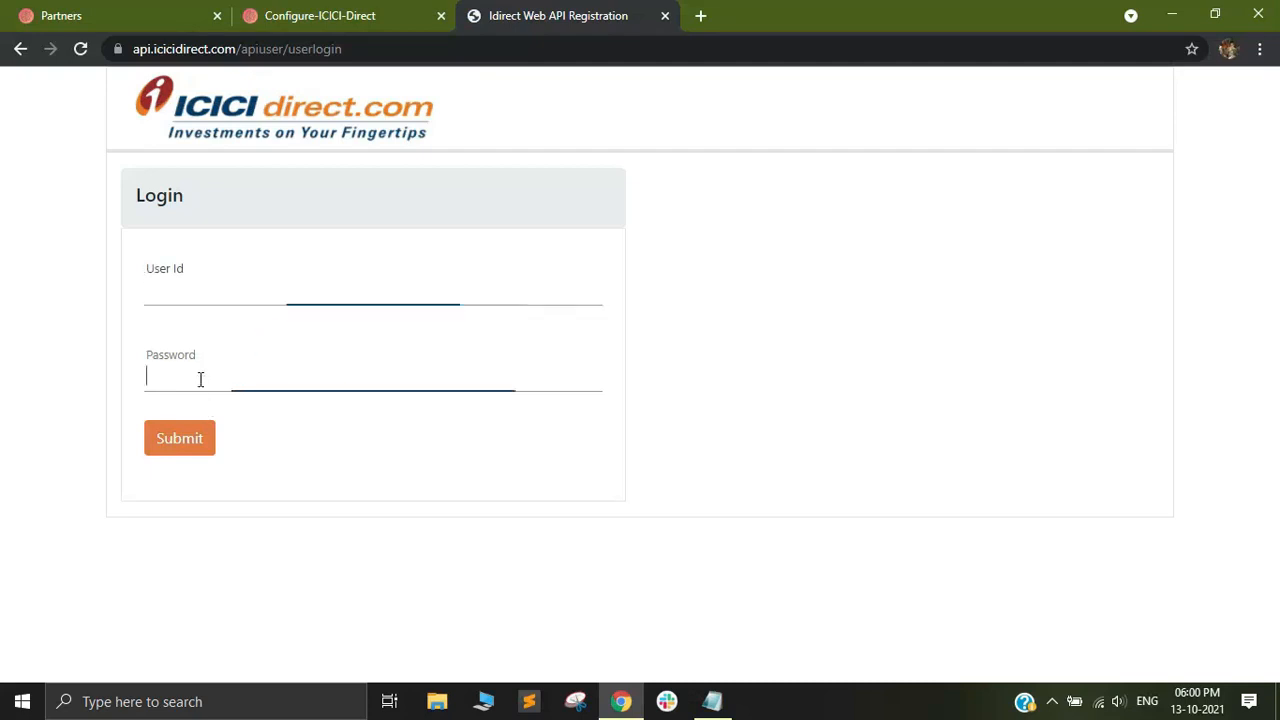
click(201, 274)
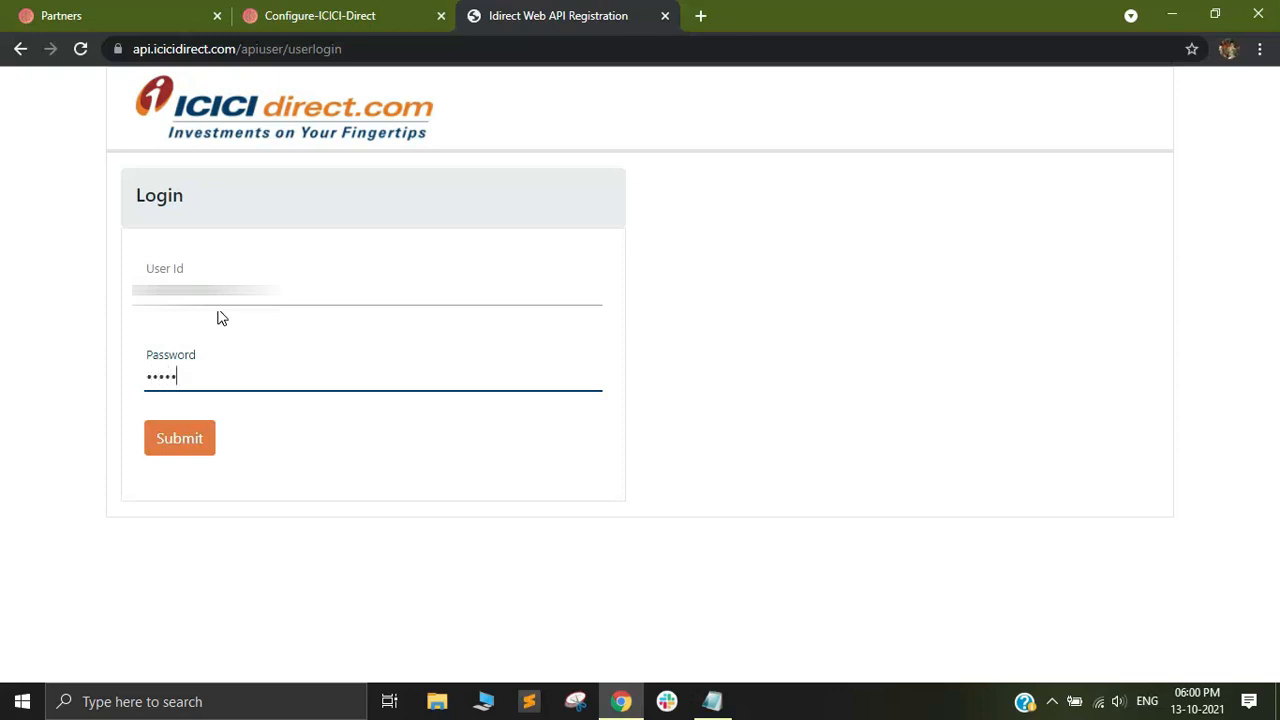
click(180, 439)
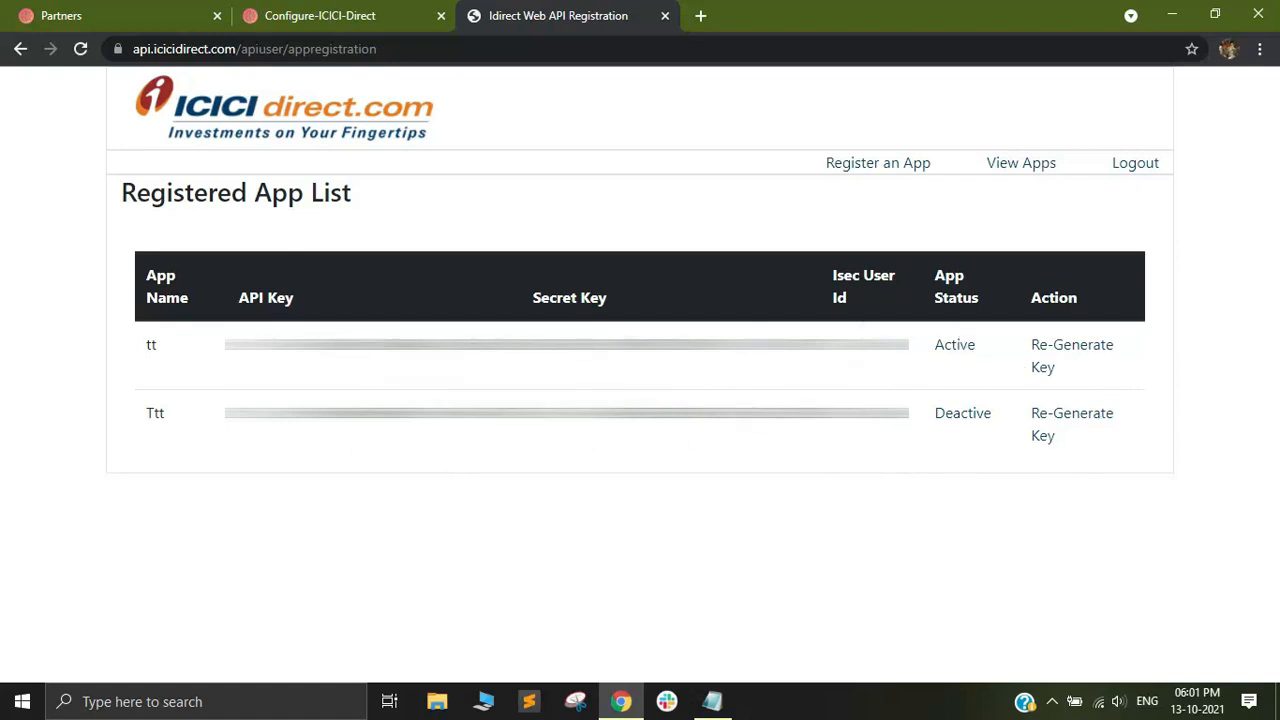
Start registering an app and enter Tradetron as its app name.
click(878, 163)
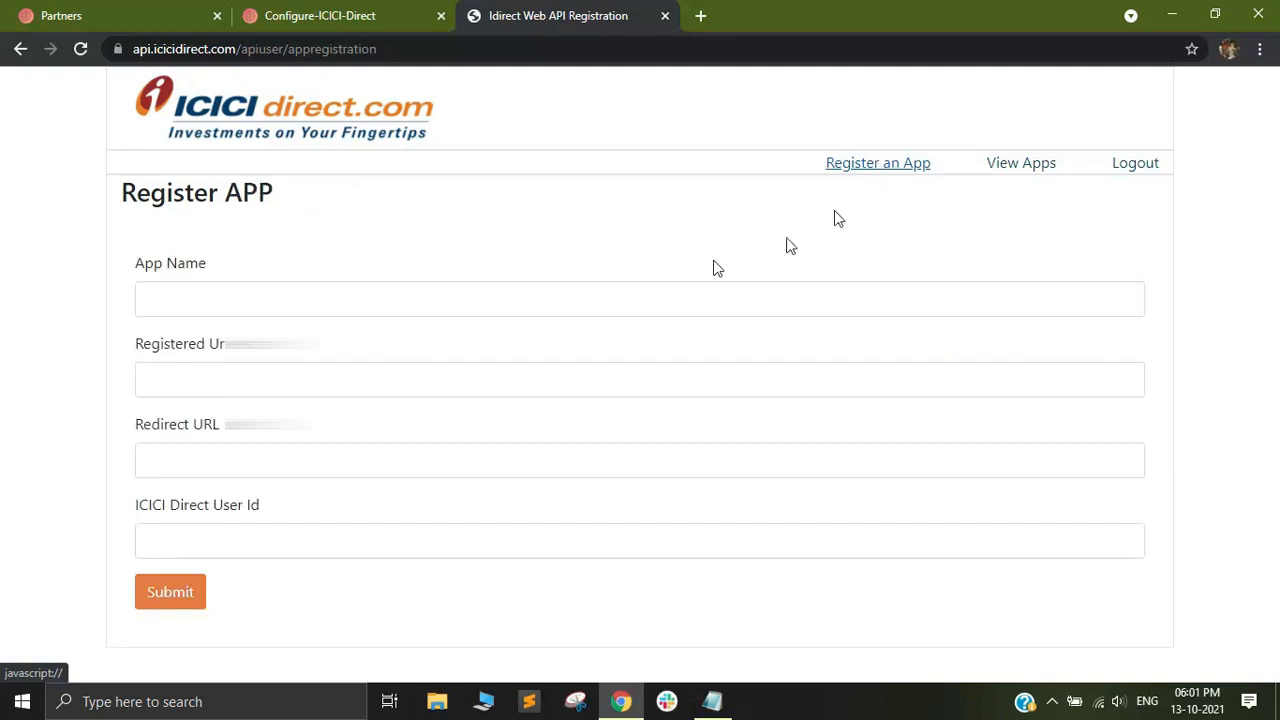
click(266, 310)
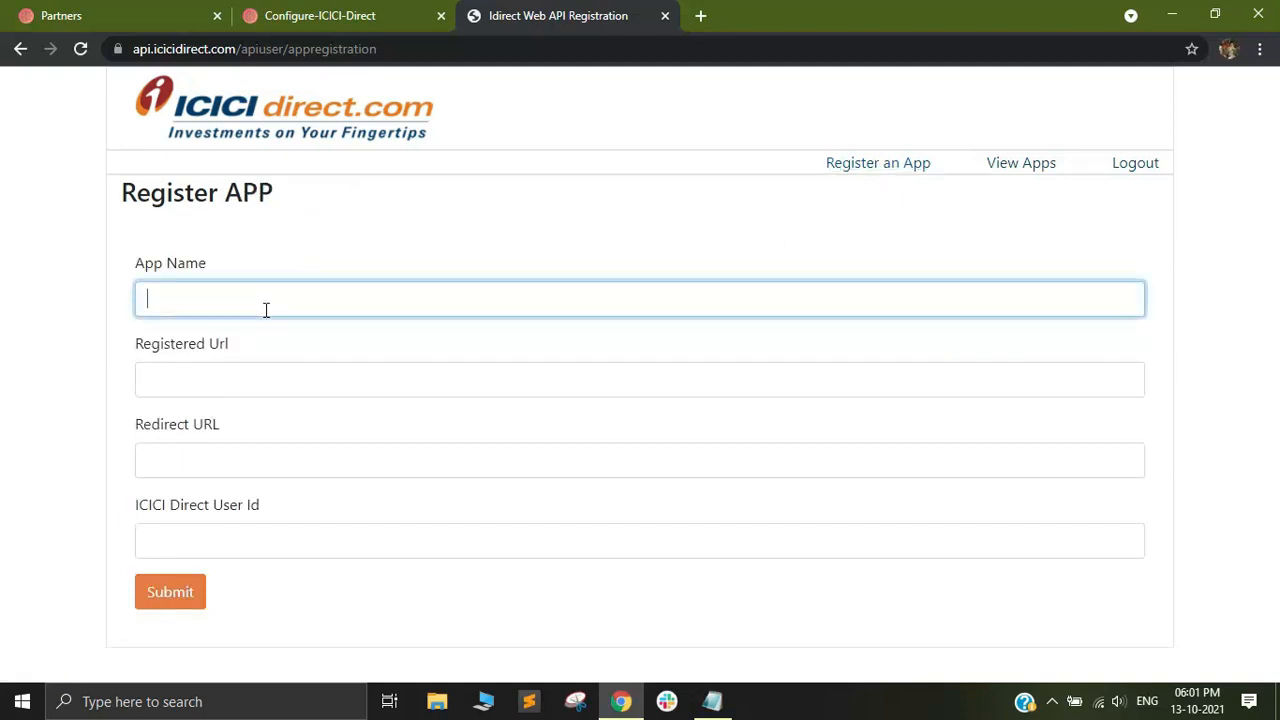
text(Tradetron)
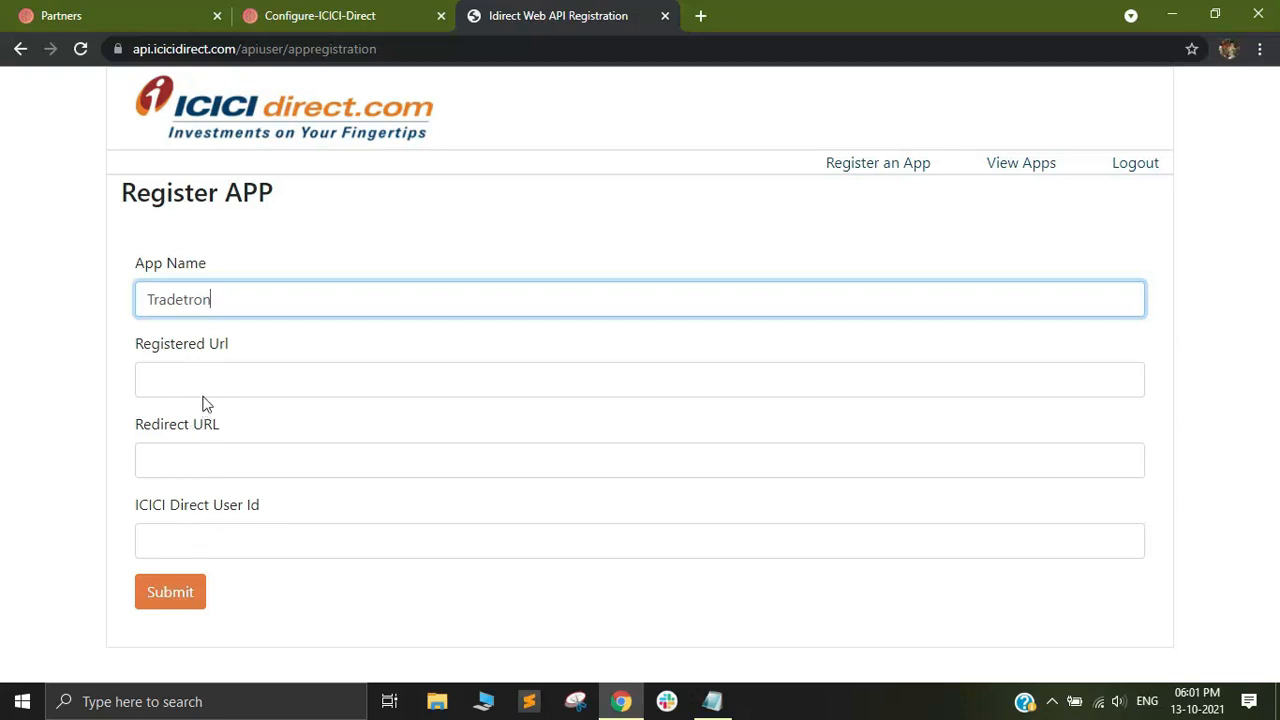
click(357, 15)
scroll(414, 410, down, 3)
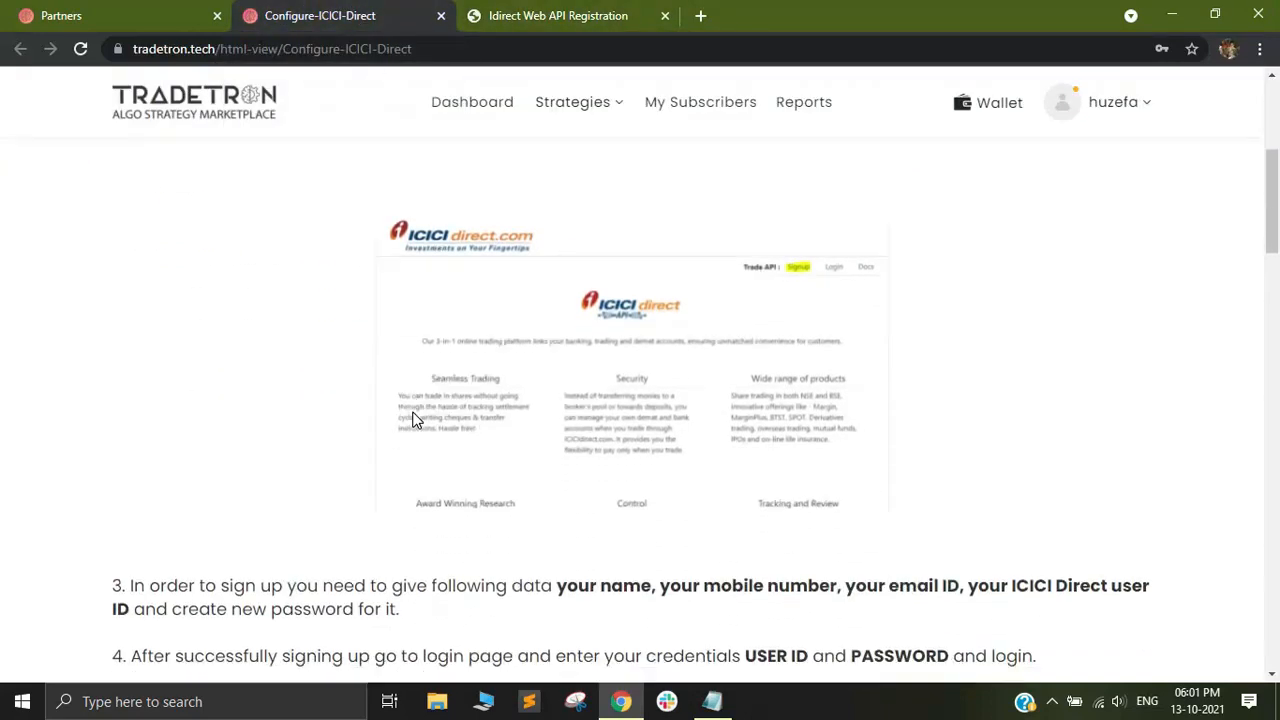
scroll(414, 420, down, 7)
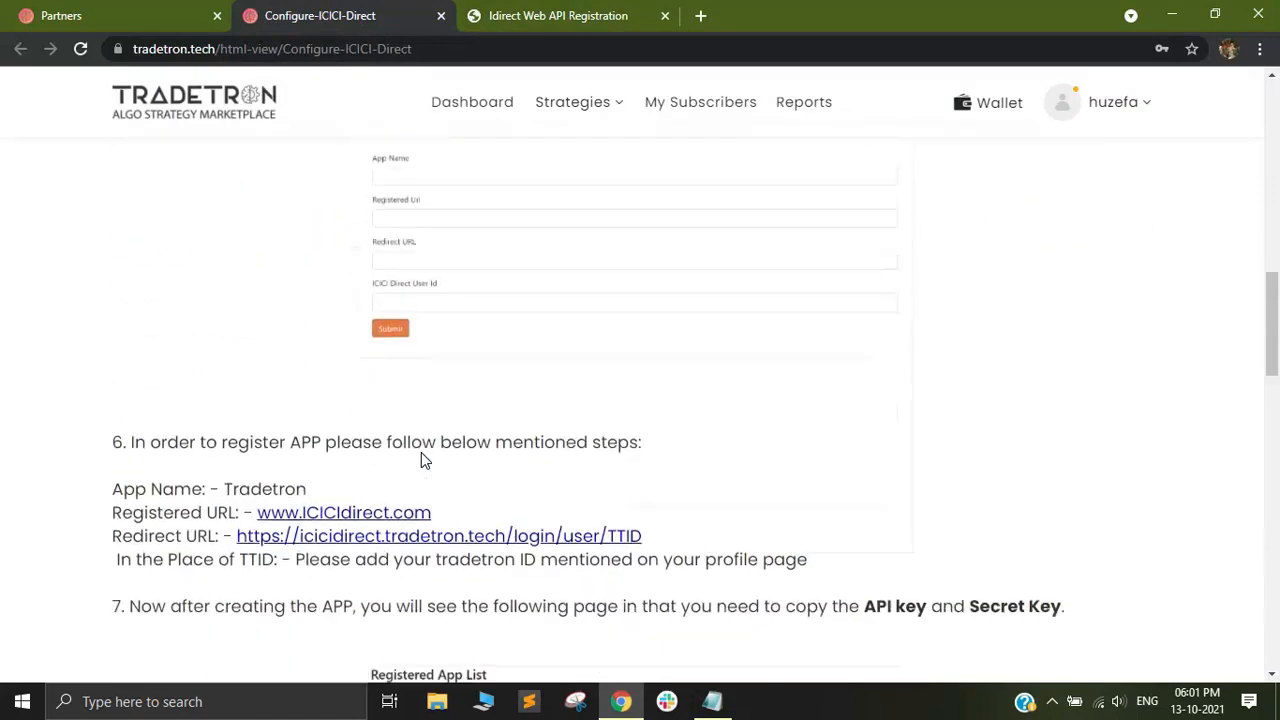
scroll(186, 494, down, 1)
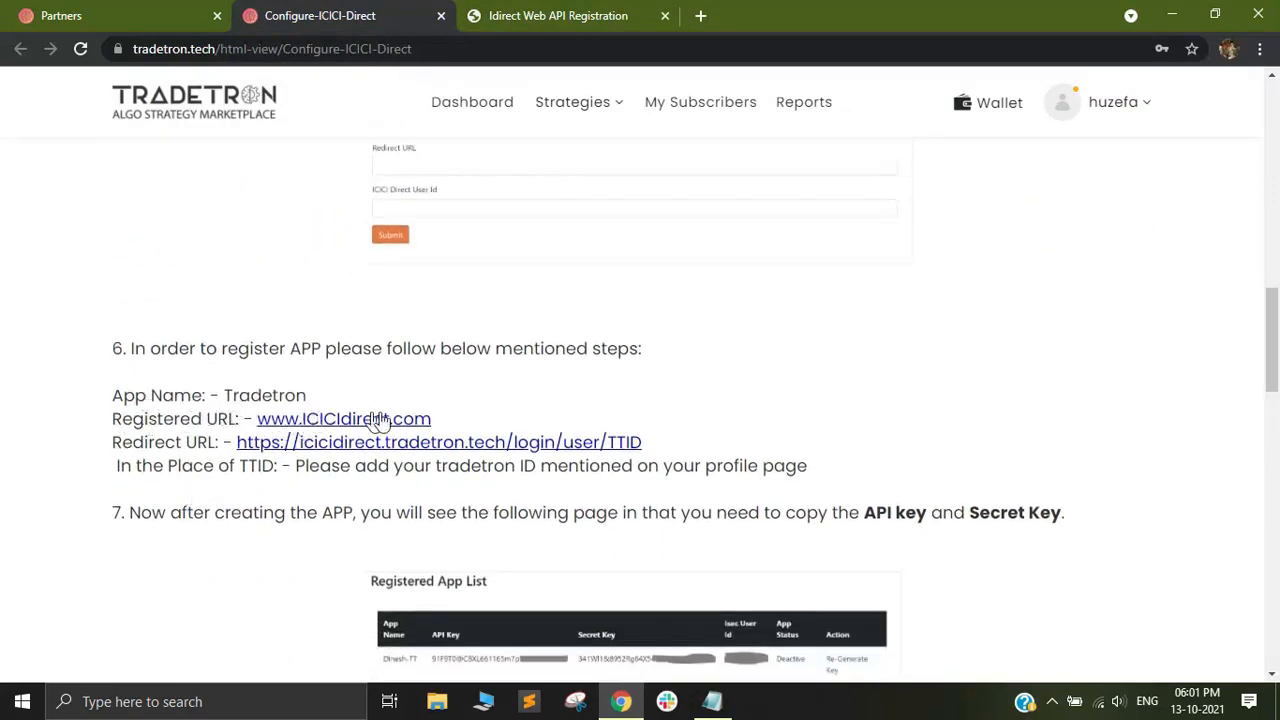
drag(437, 419, 259, 424)
key(ctrl+c)
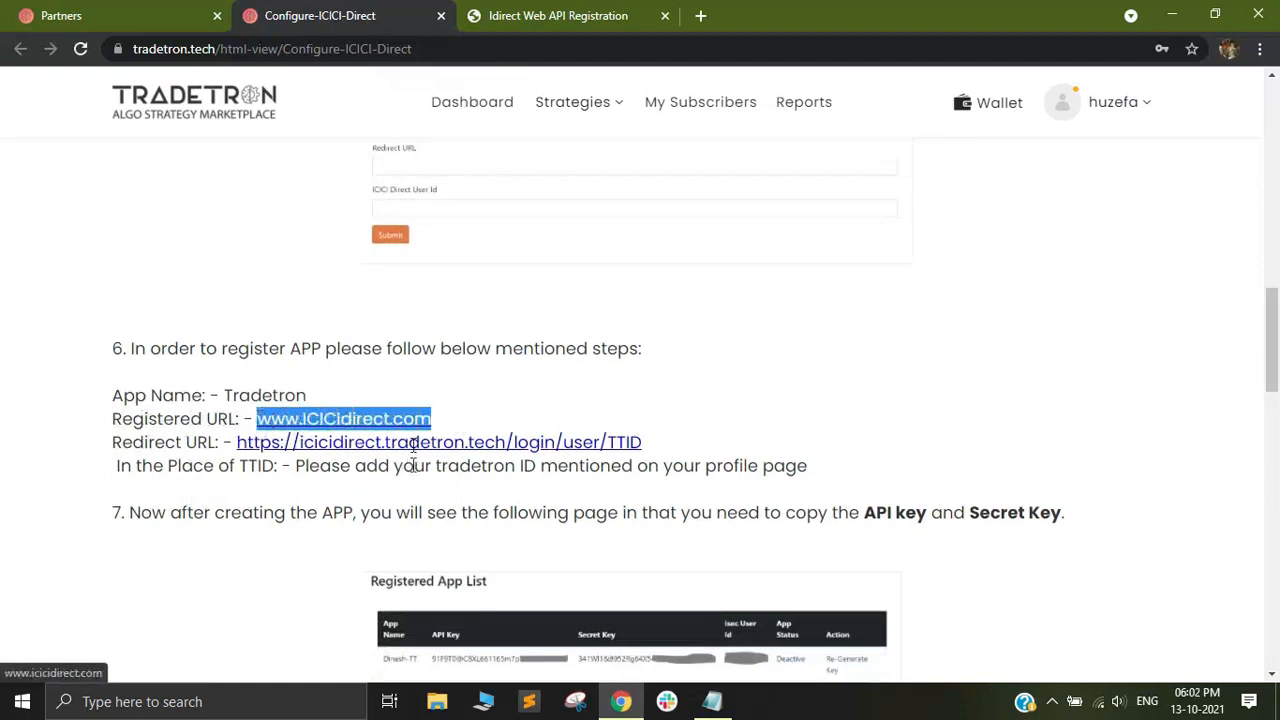
click(578, 15)
click(214, 391)
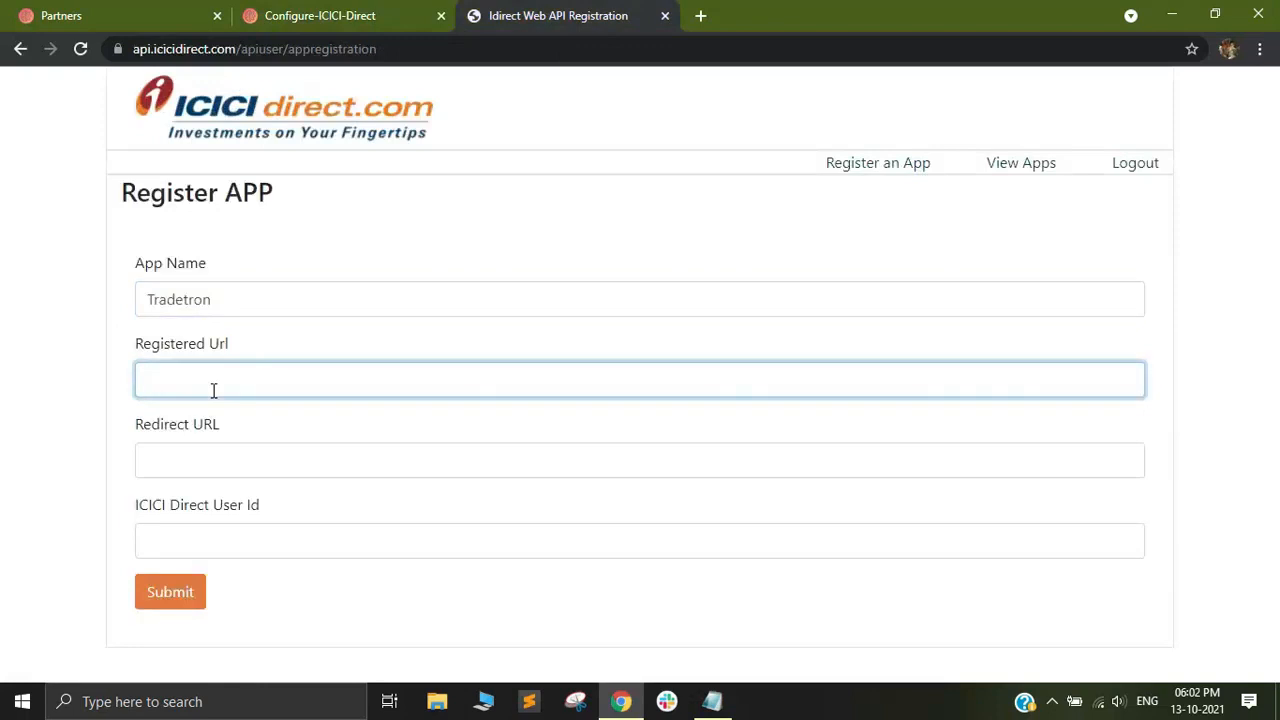
key(ctrl+v)
click(350, 10)
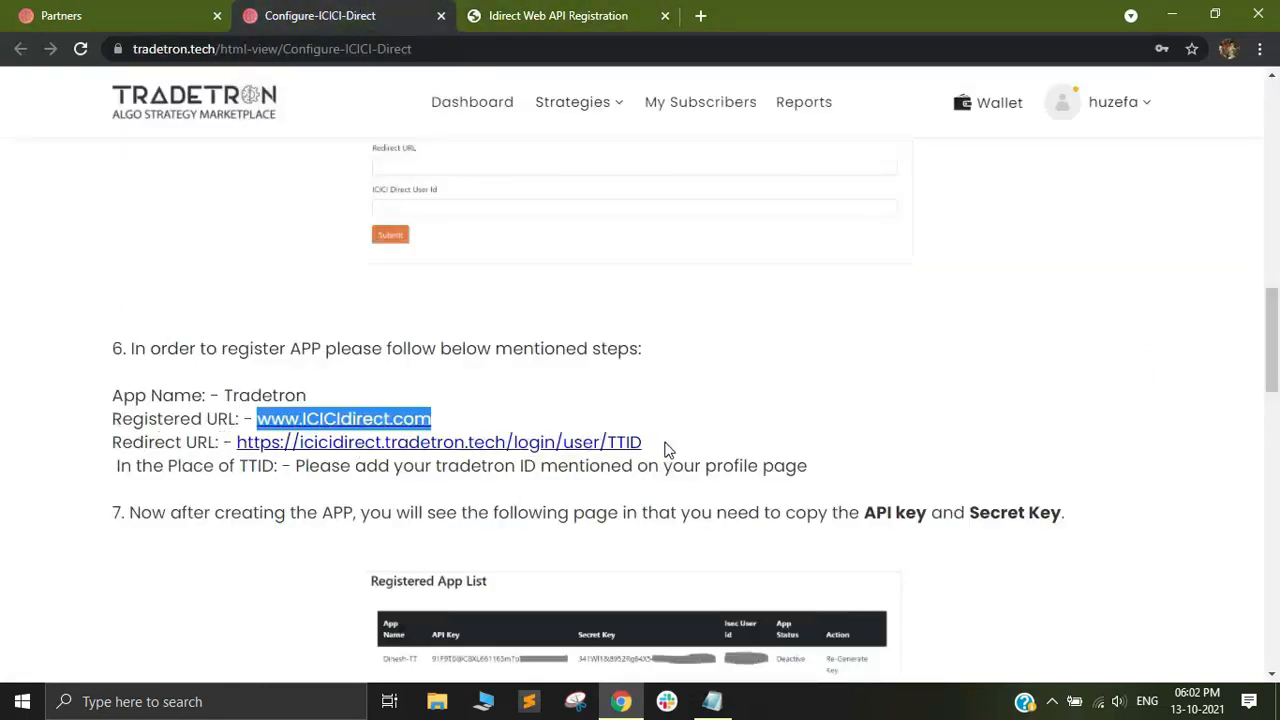
drag(666, 449, 236, 442)
key(ctrl+c)
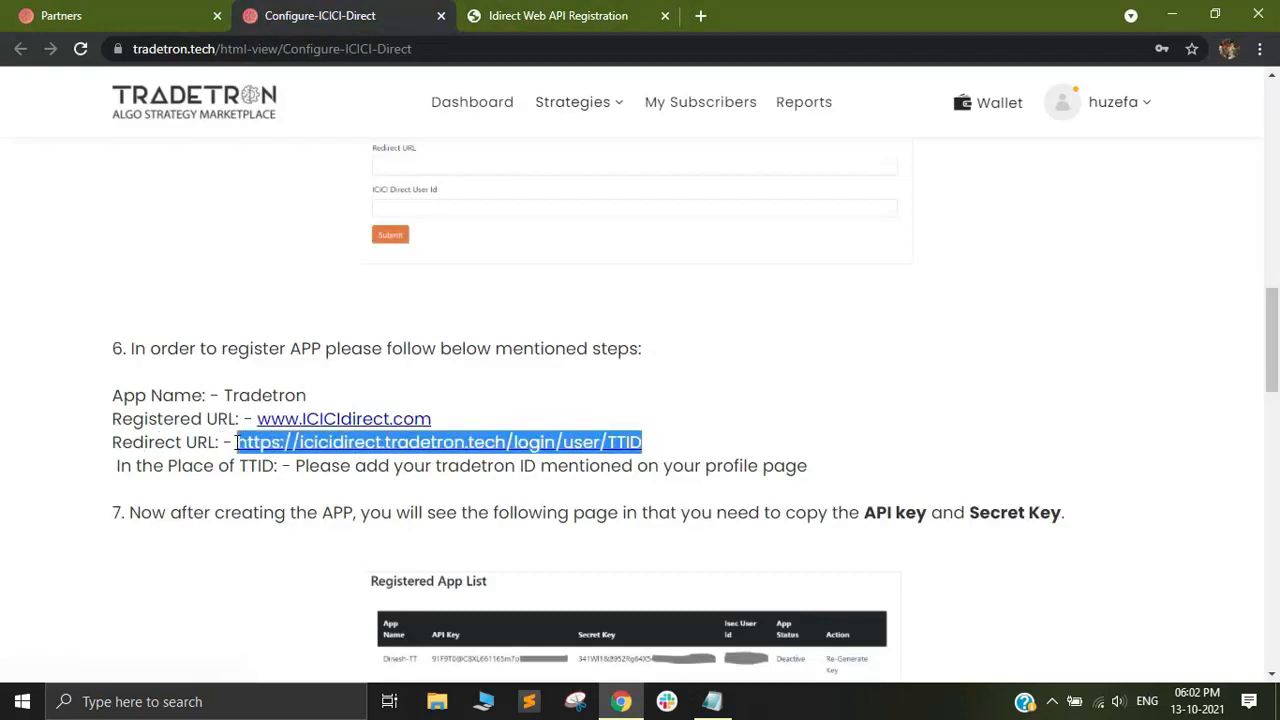
click(571, 12)
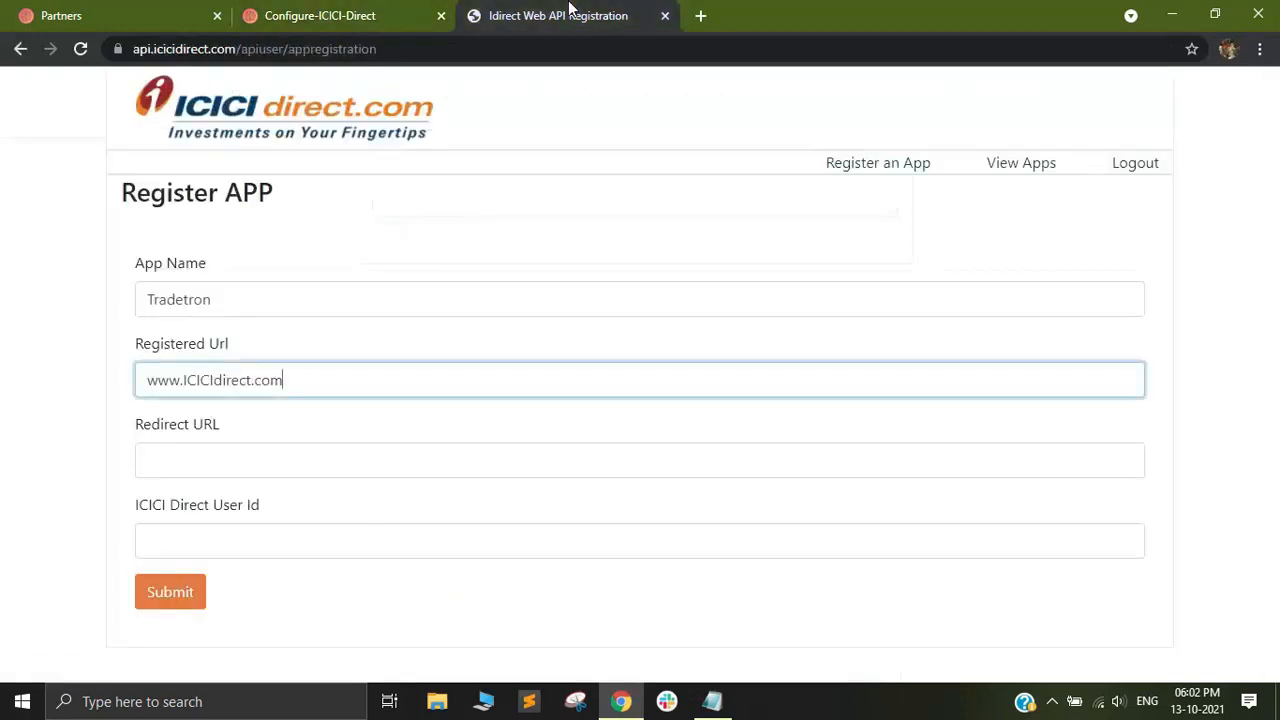
click(230, 463)
key(ctrl+v)
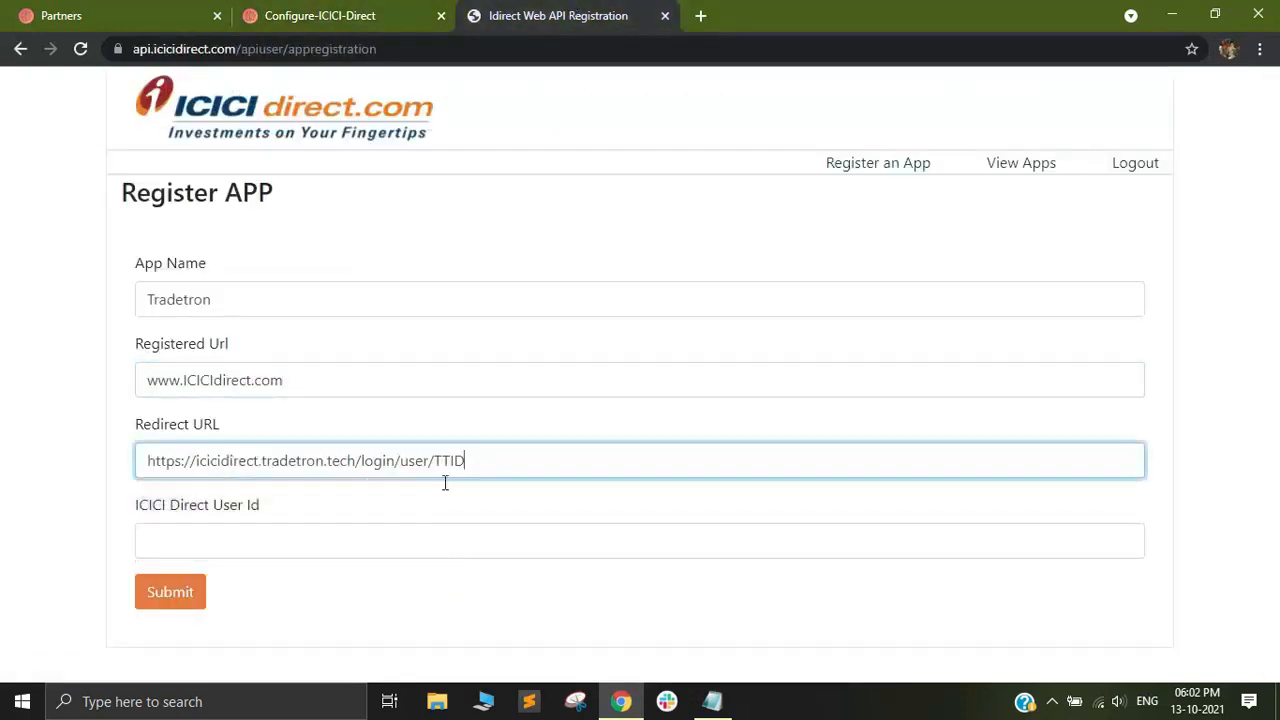
click(508, 508)
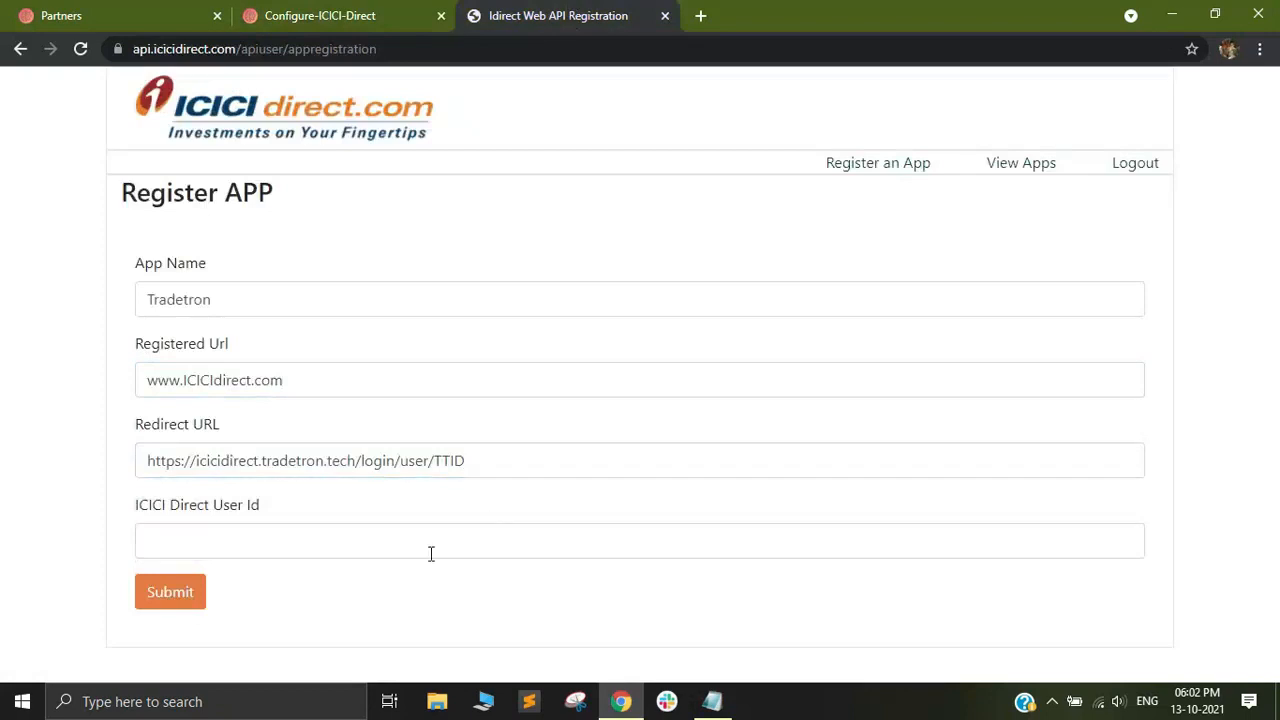
Fill in the ICICI Direct User Id field with the suggested saved user ID.
click(217, 548)
click(222, 583)
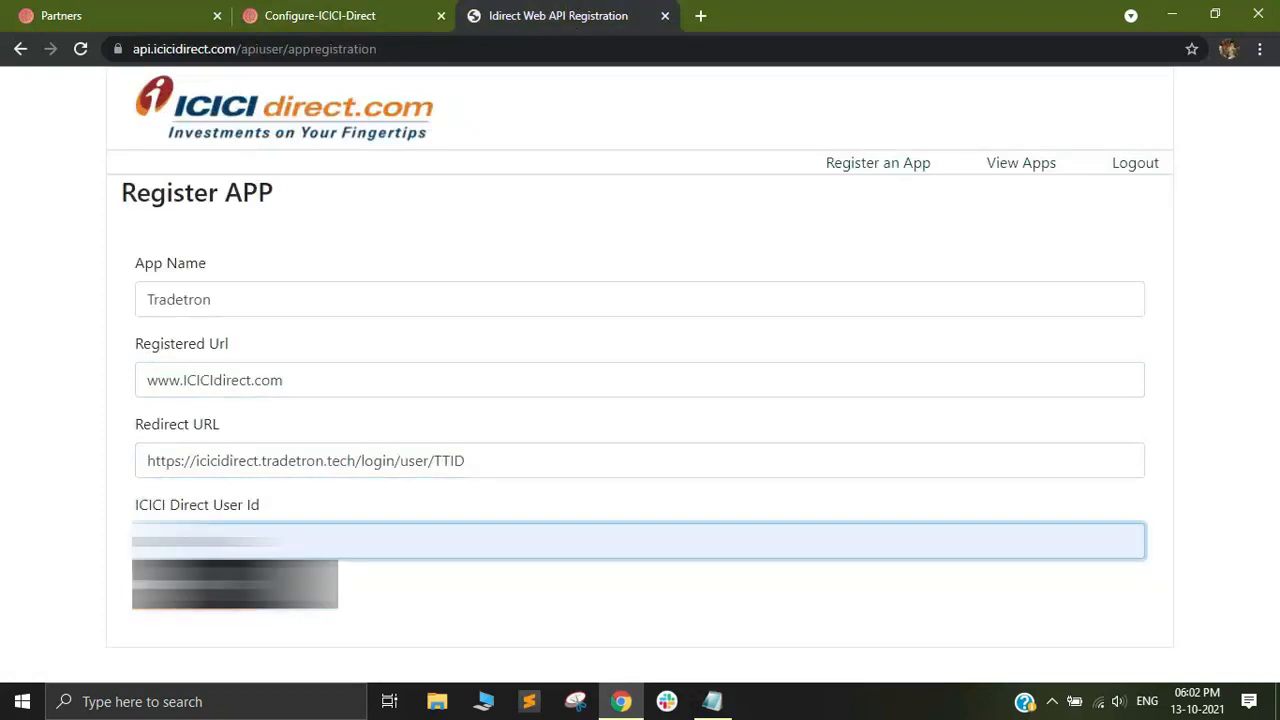
click(240, 583)
click(361, 603)
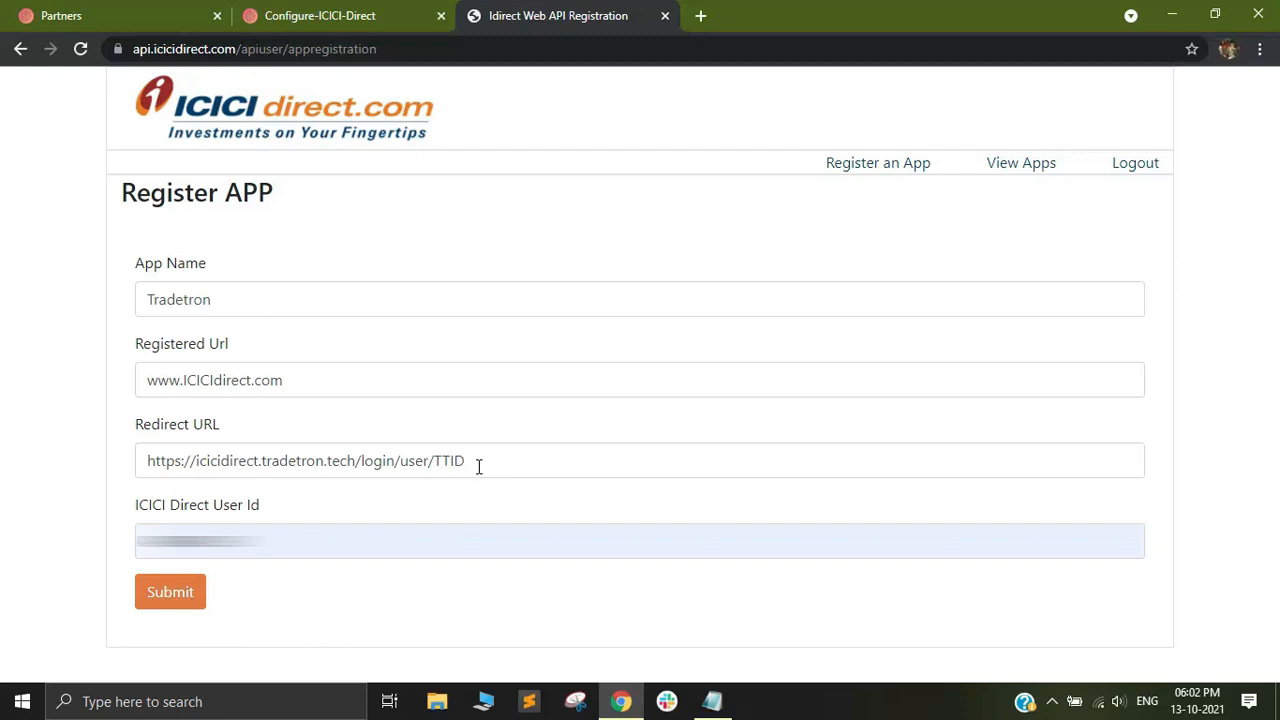
Select the TTID placeholder in the Redirect URL and copy the account ID from the Tradetron profile page.
drag(480, 463, 435, 463)
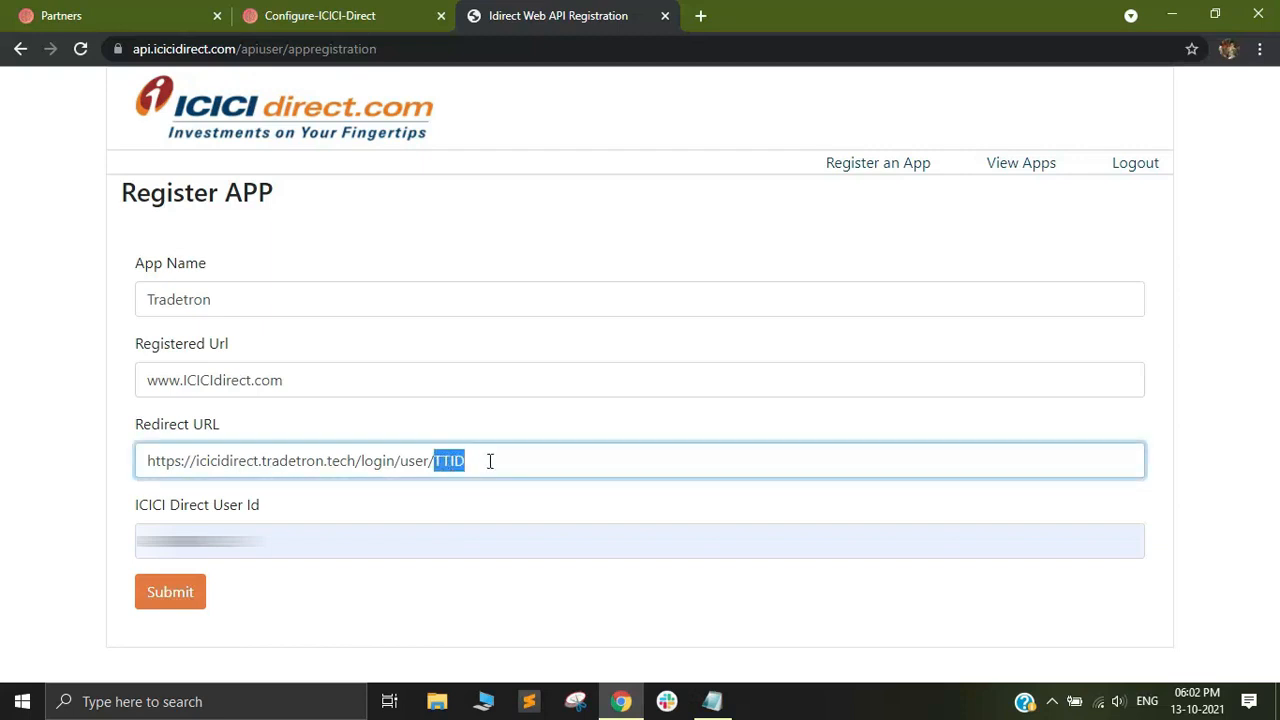
click(329, 10)
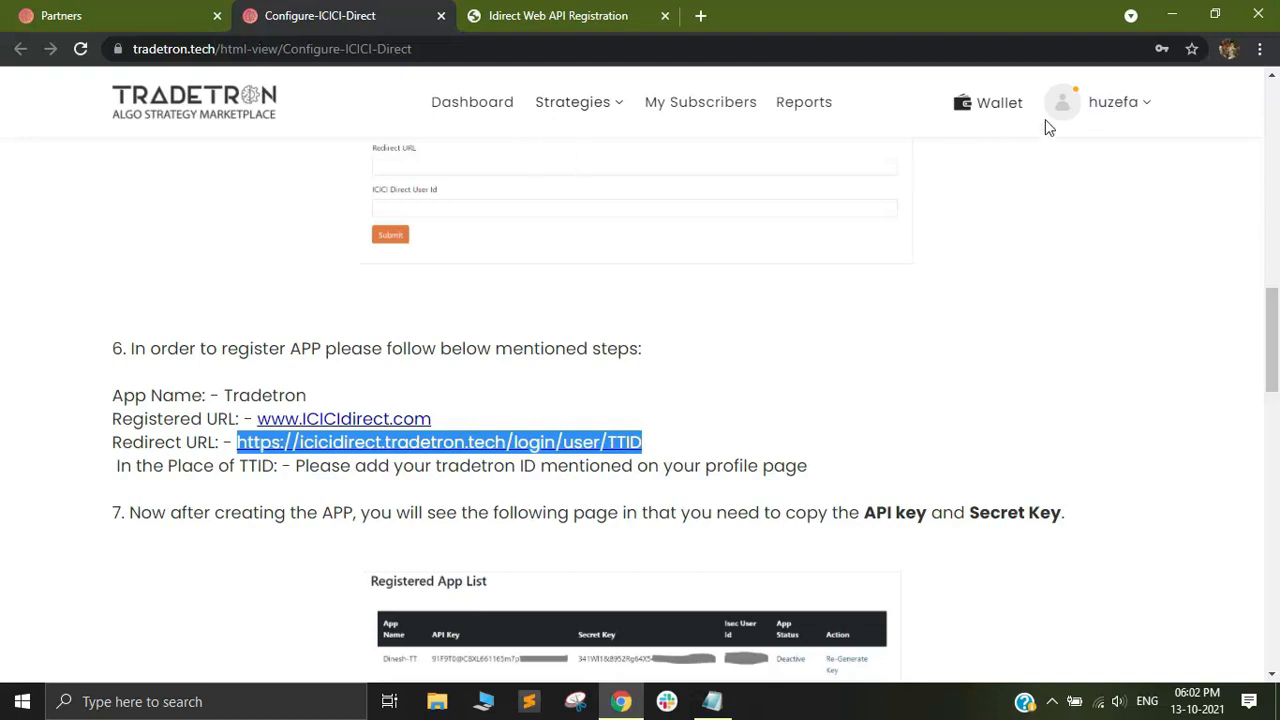
click(1123, 108)
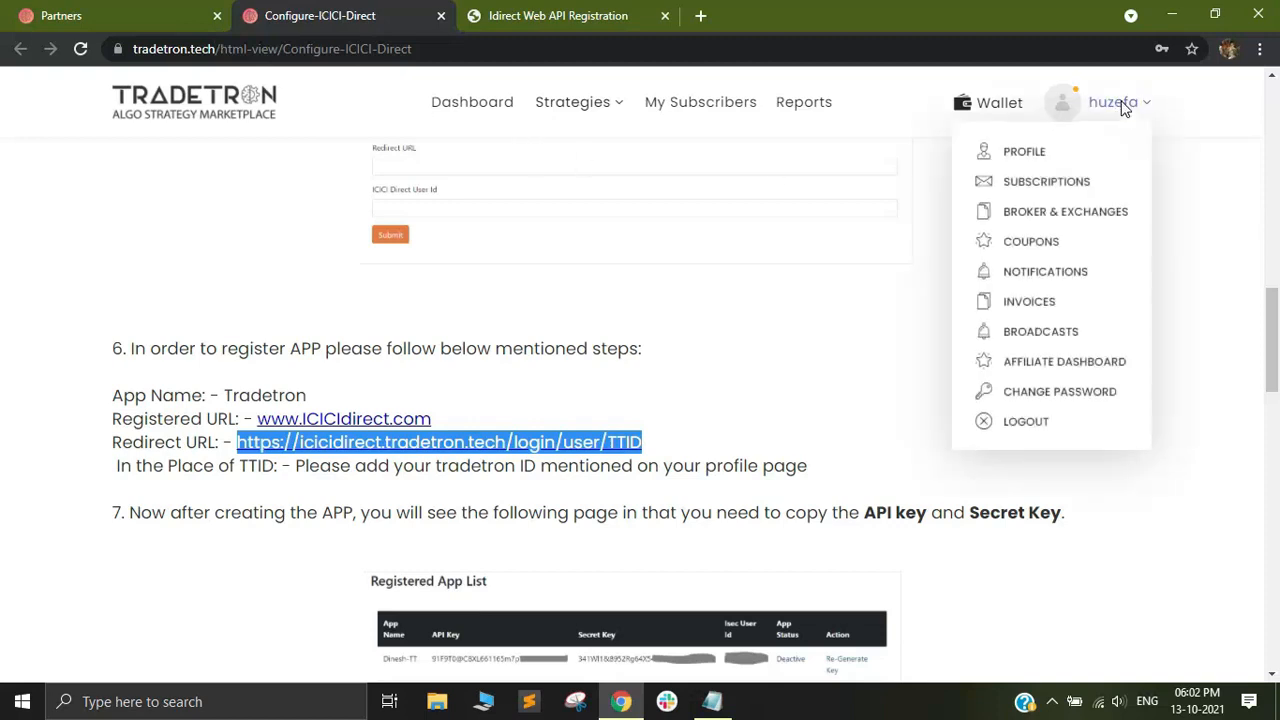
click(1027, 155)
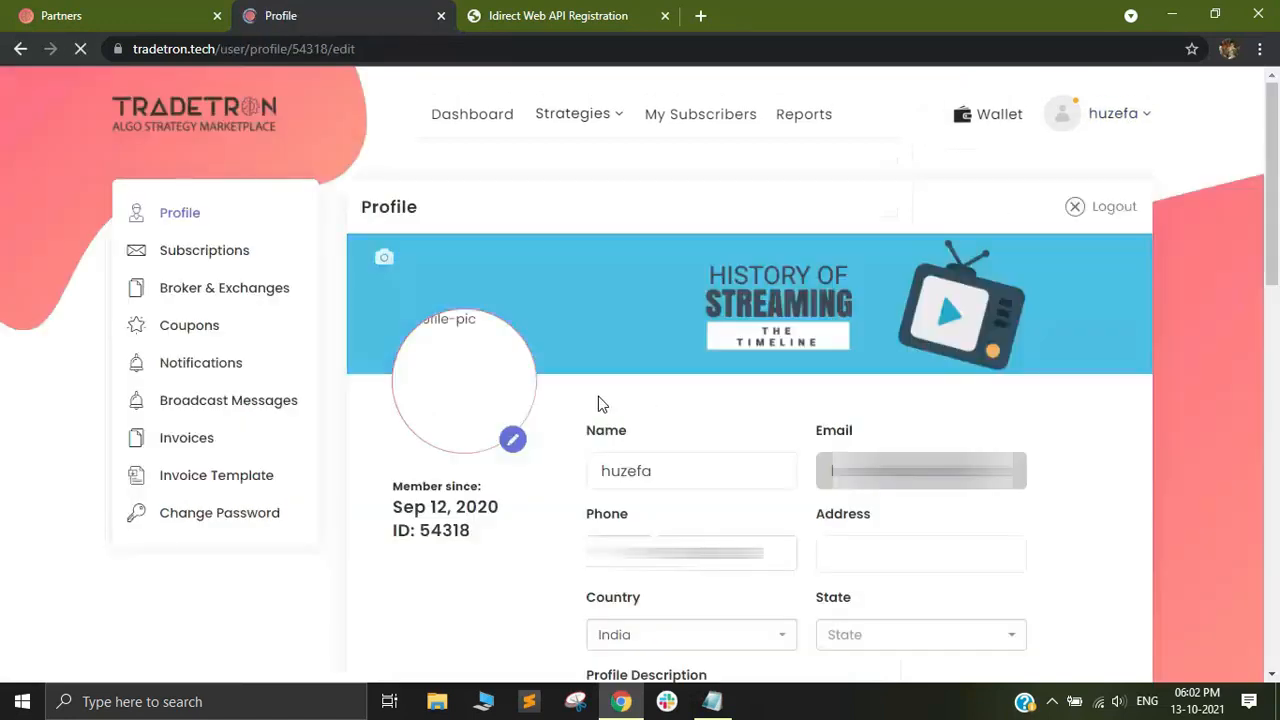
drag(418, 530, 471, 531)
right_click(460, 531)
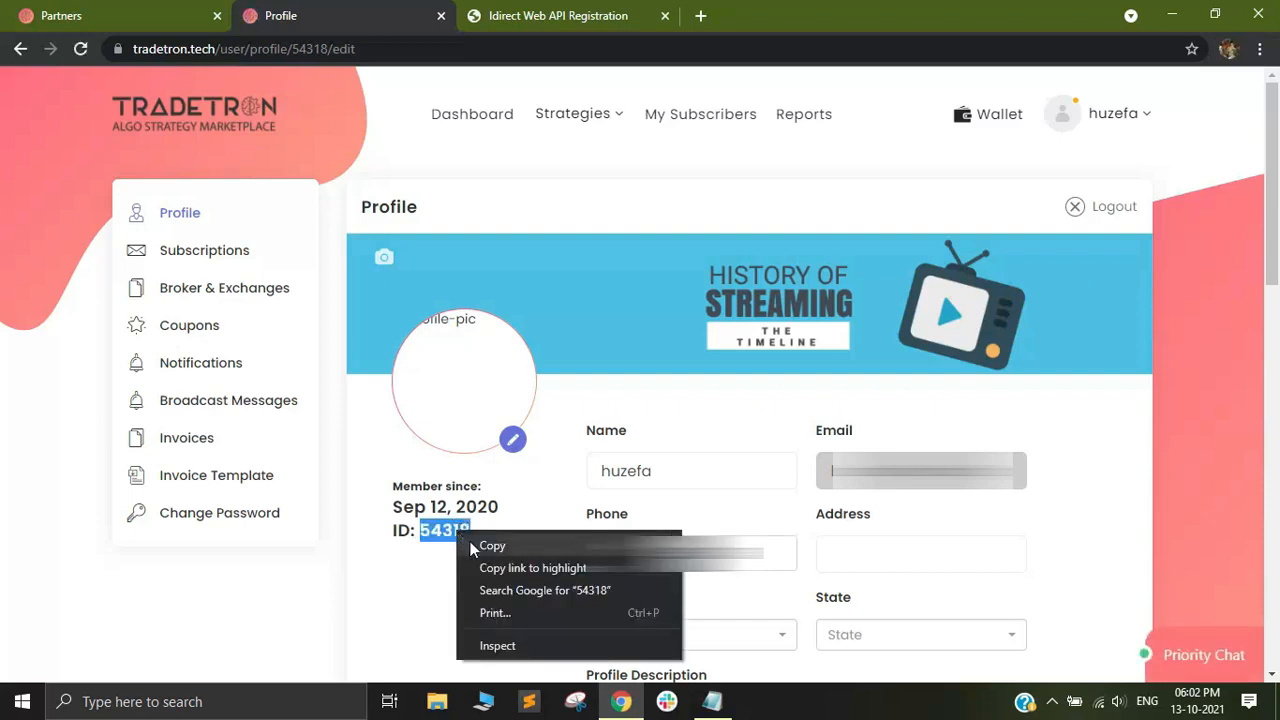
click(477, 549)
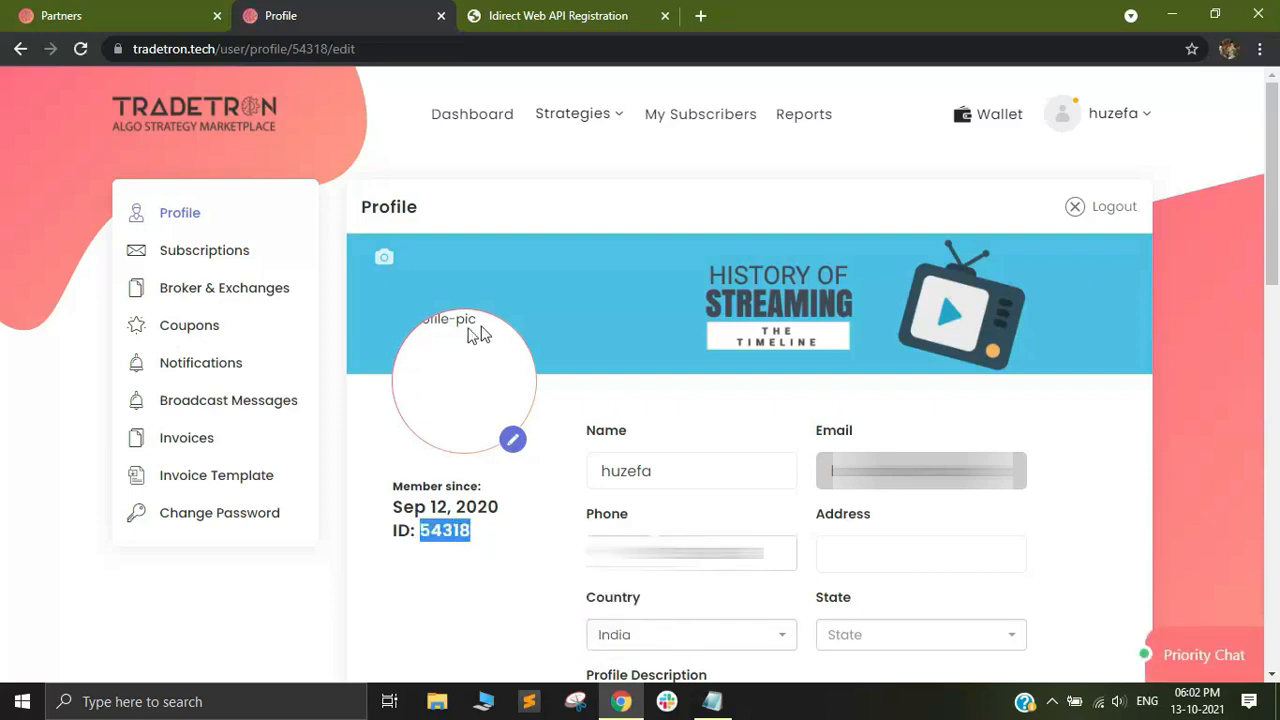
Replace TTID at the end of the Redirect URL in the ICICI Direct form with the Tradetron account ID.
click(537, 12)
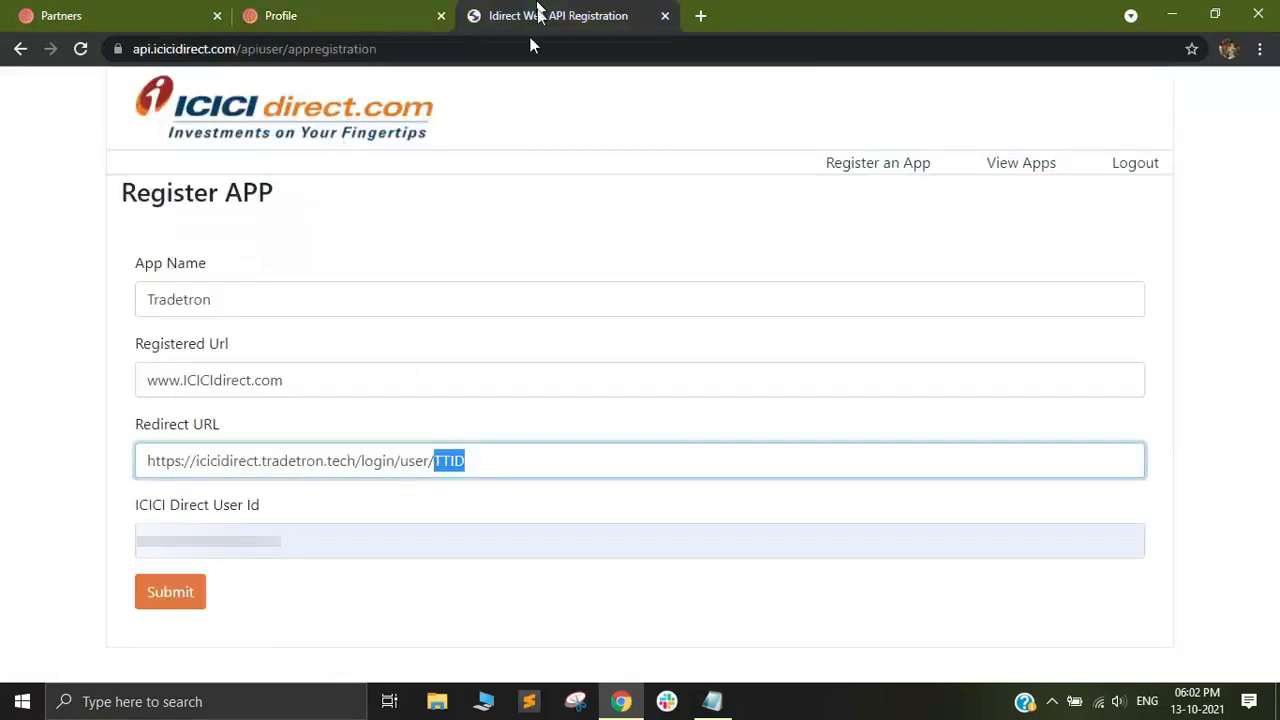
click(495, 455)
key(BackSpace)
key(BackSpace)
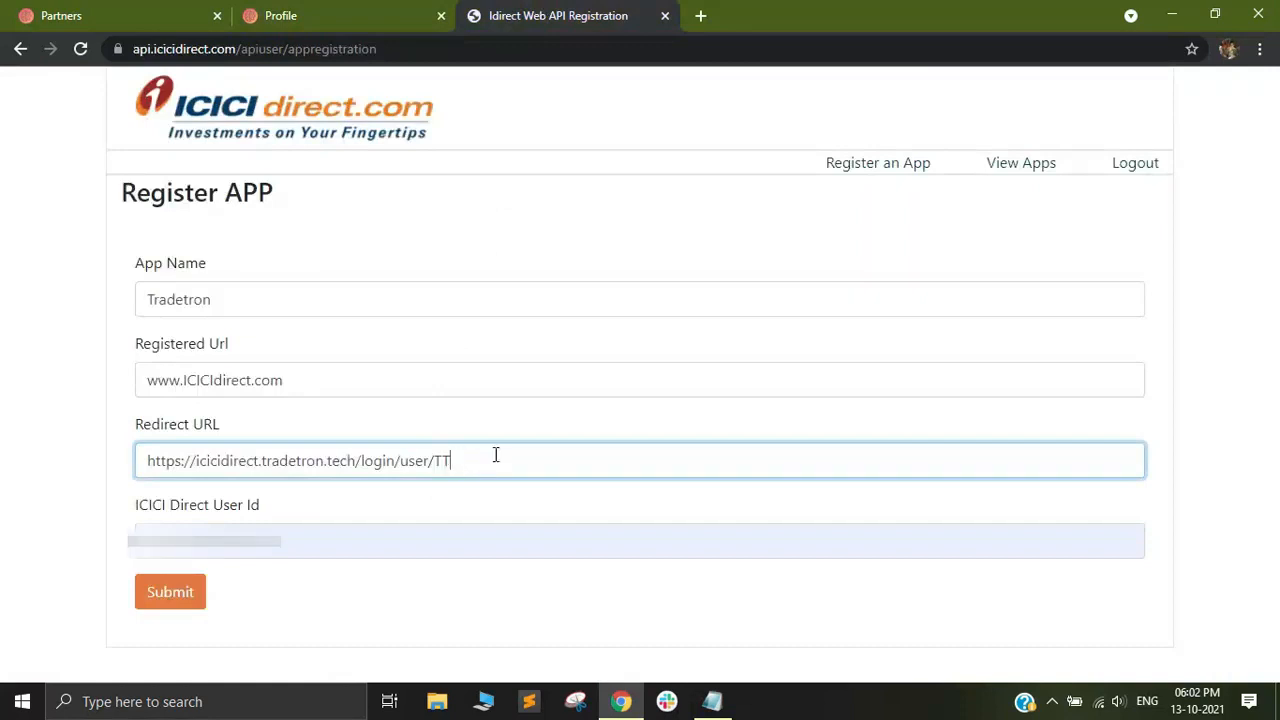
key(BackSpace)
text(54318)
click(507, 521)
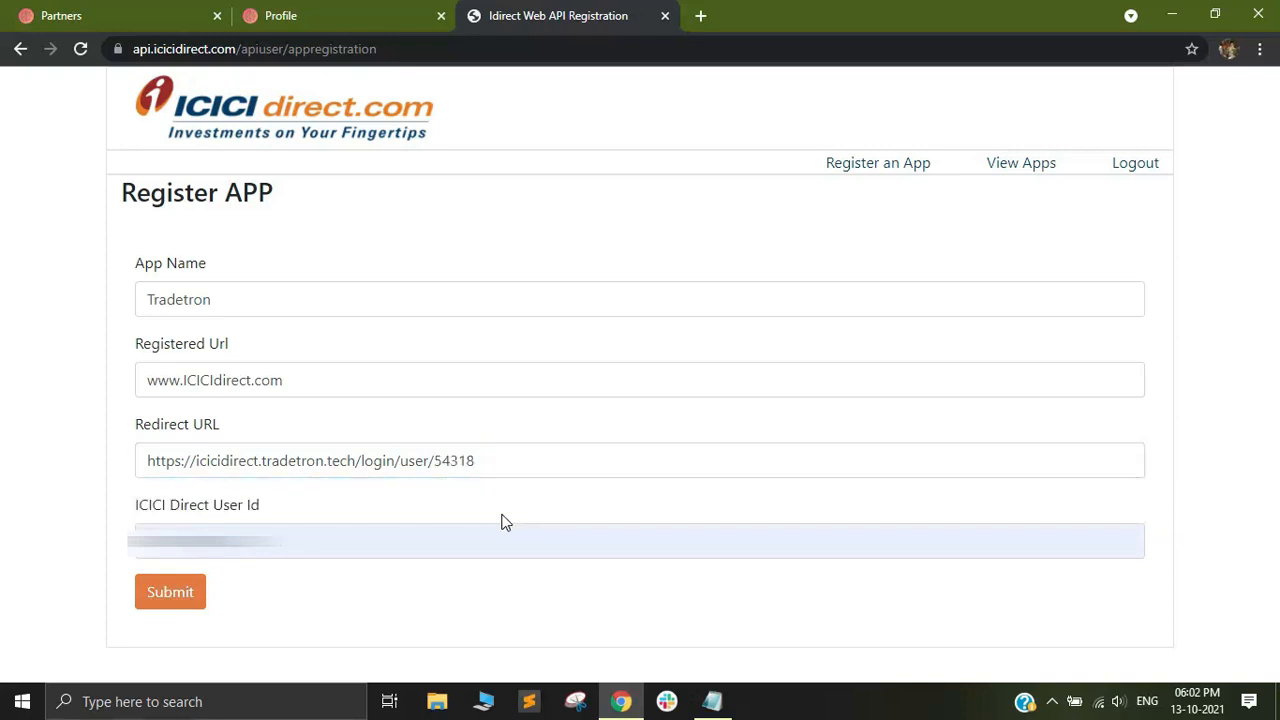
Submit the app registration and generate the public and secret keys for the Tradetron app.
click(172, 593)
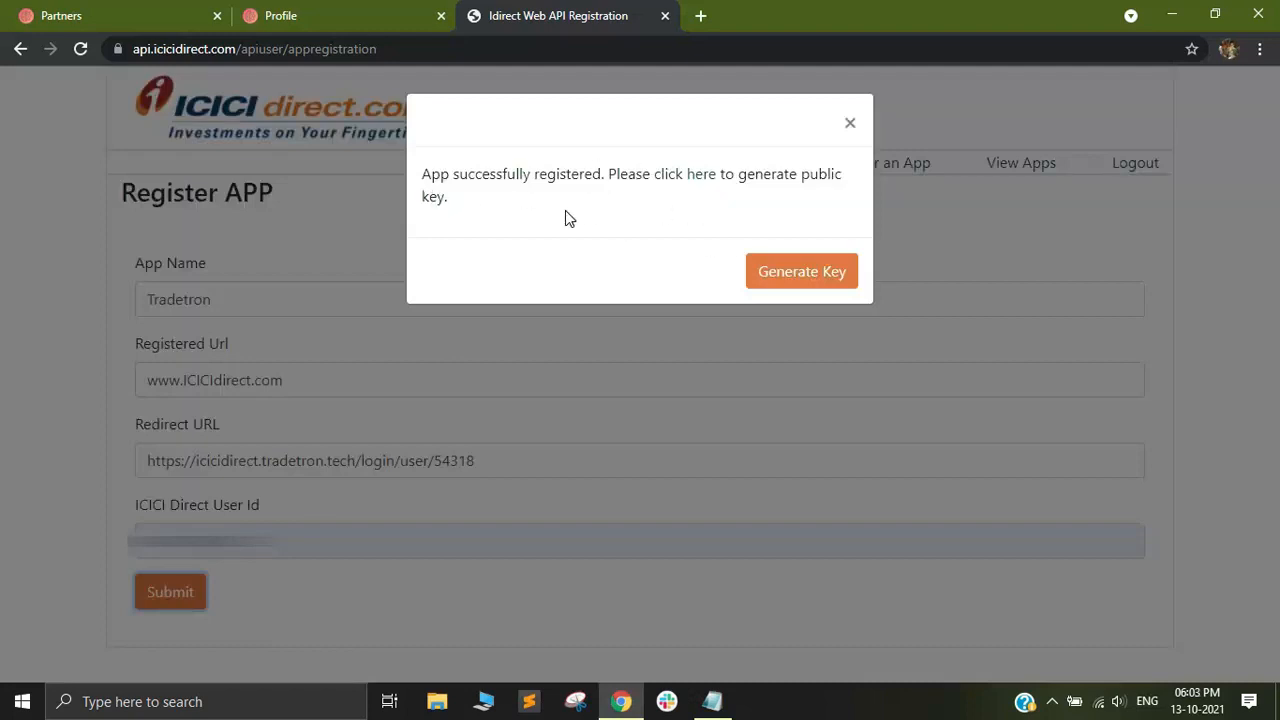
click(800, 274)
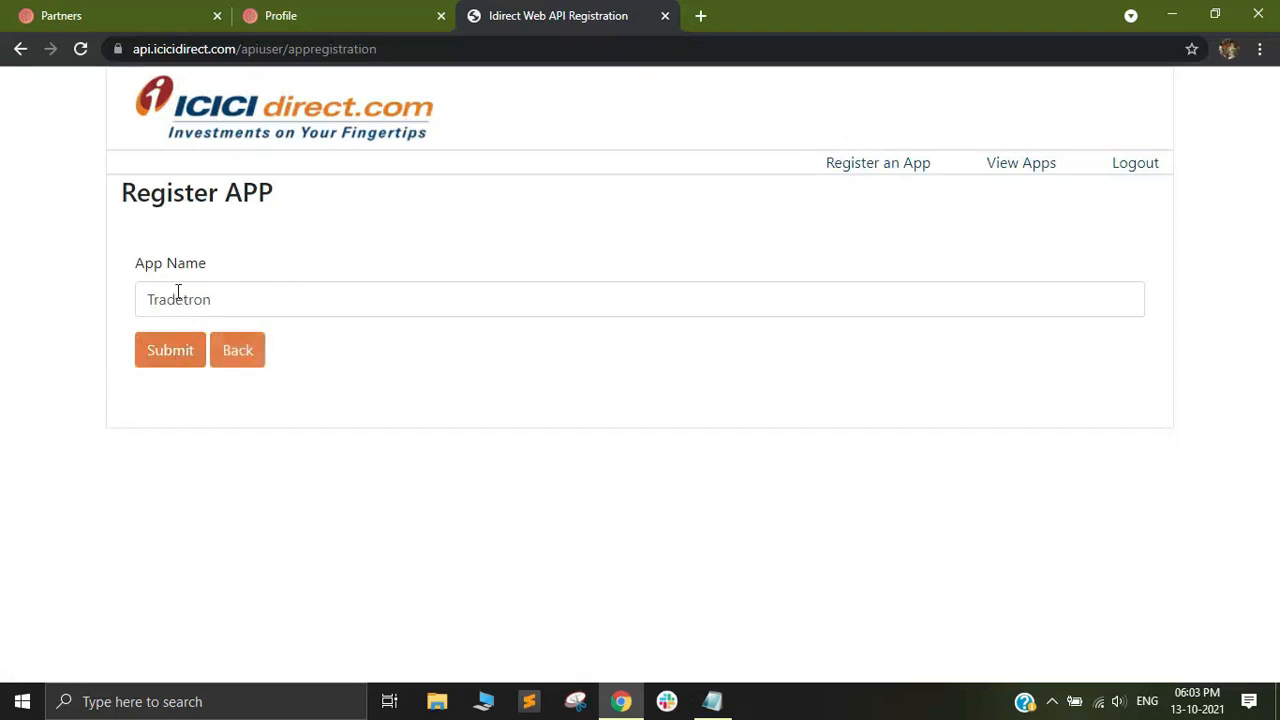
click(165, 354)
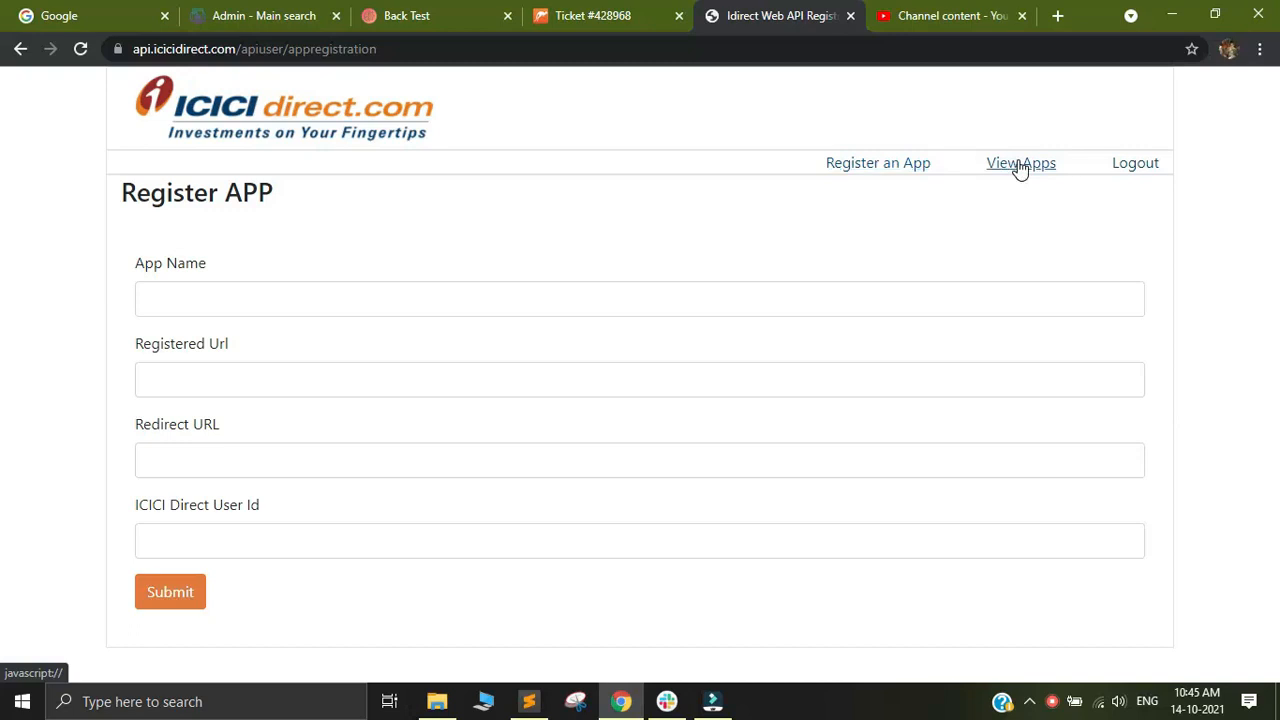
Activate the Tradetron app in the registered app list, confirm the activation and reload the page.
click(1018, 165)
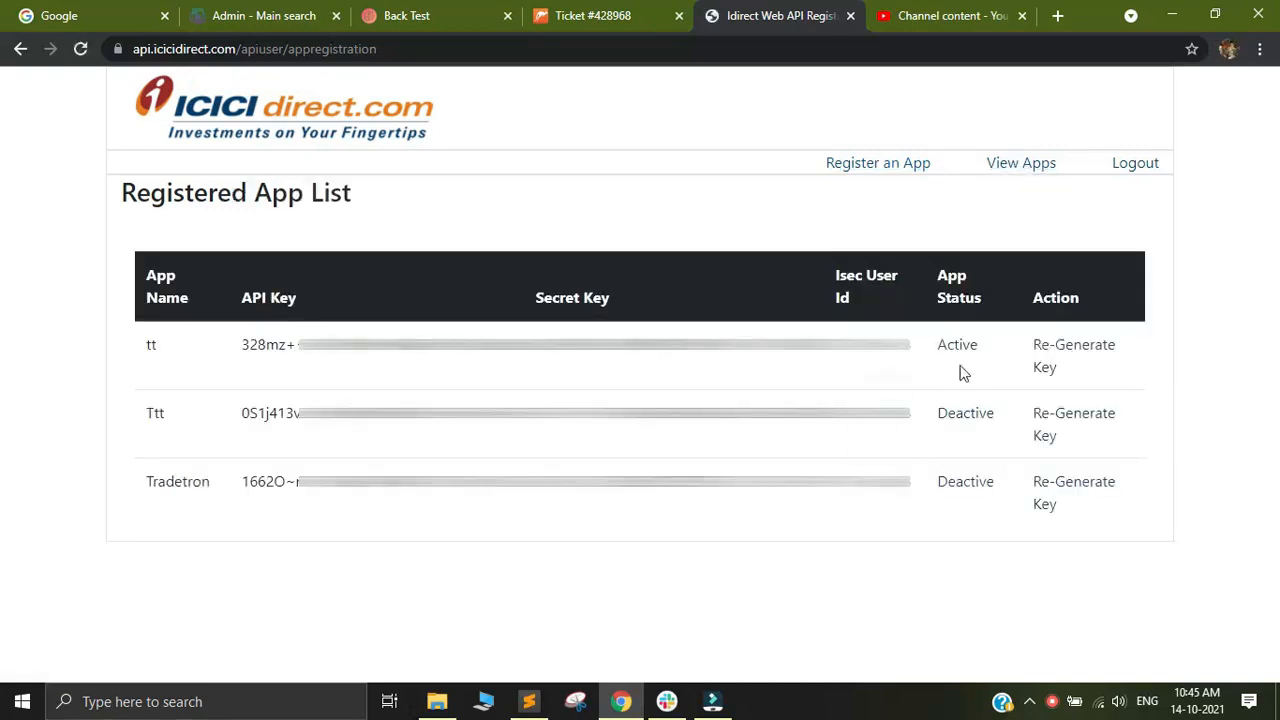
click(963, 488)
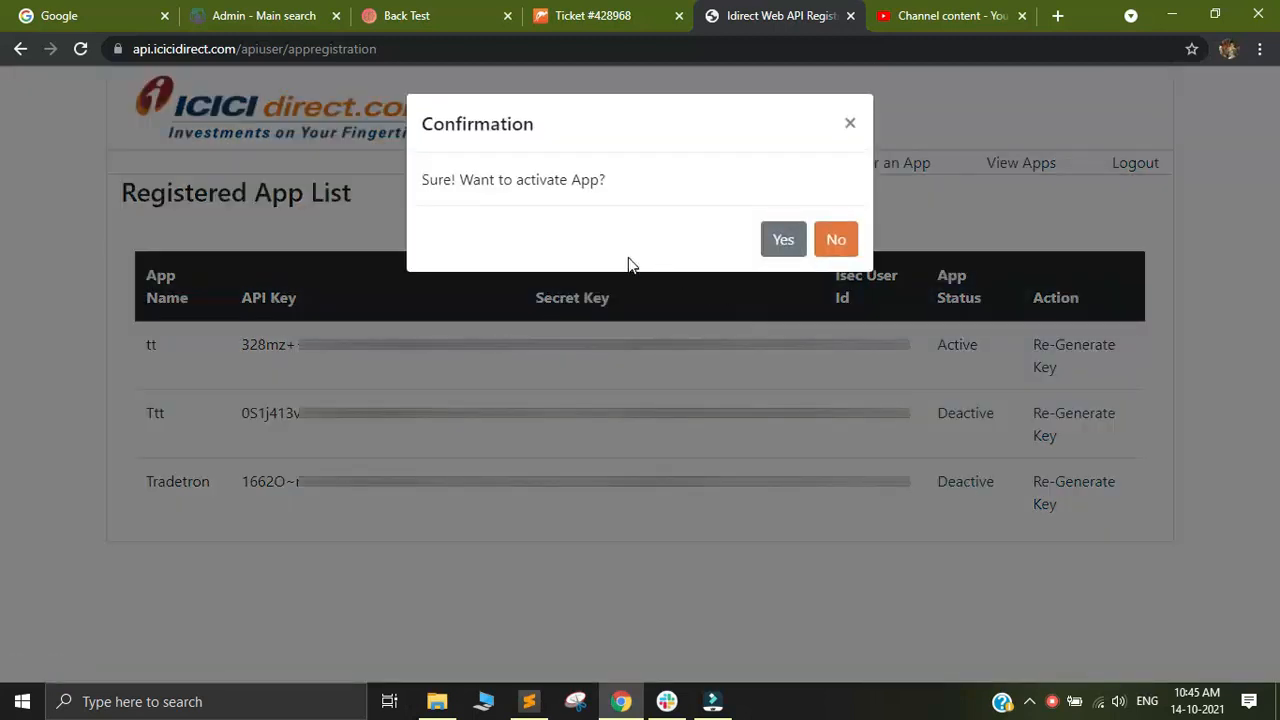
click(783, 242)
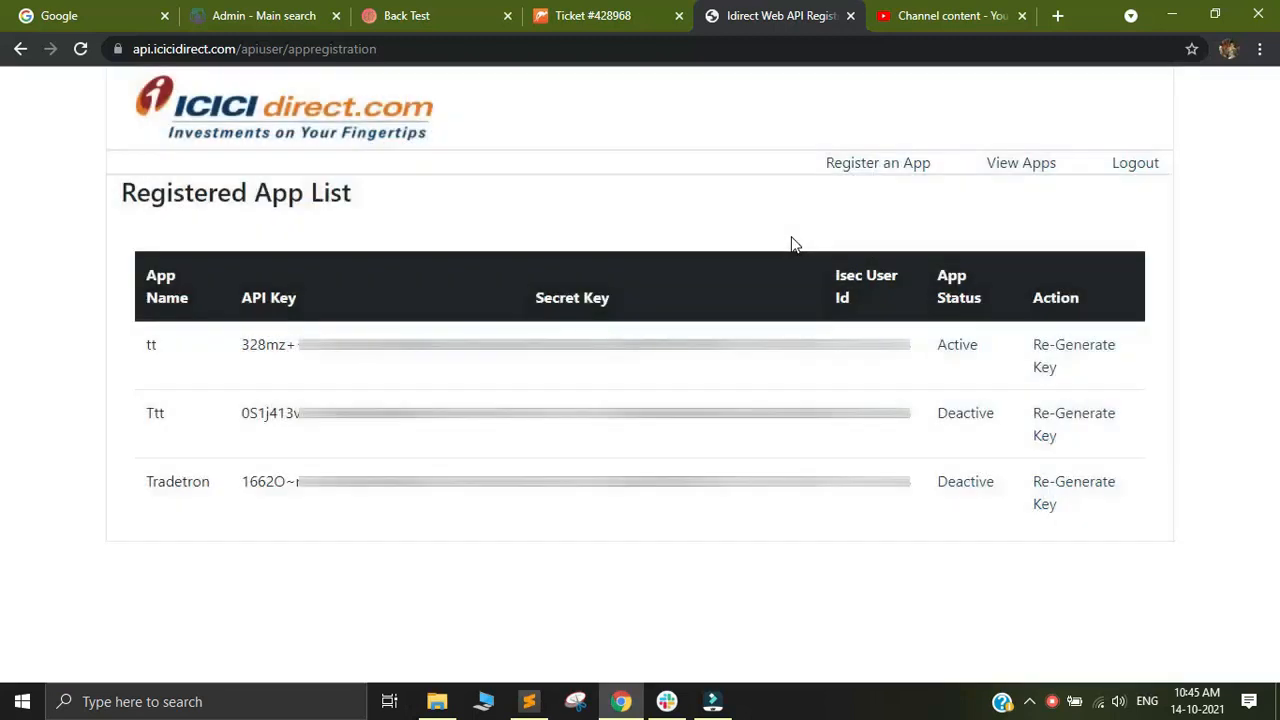
click(505, 54)
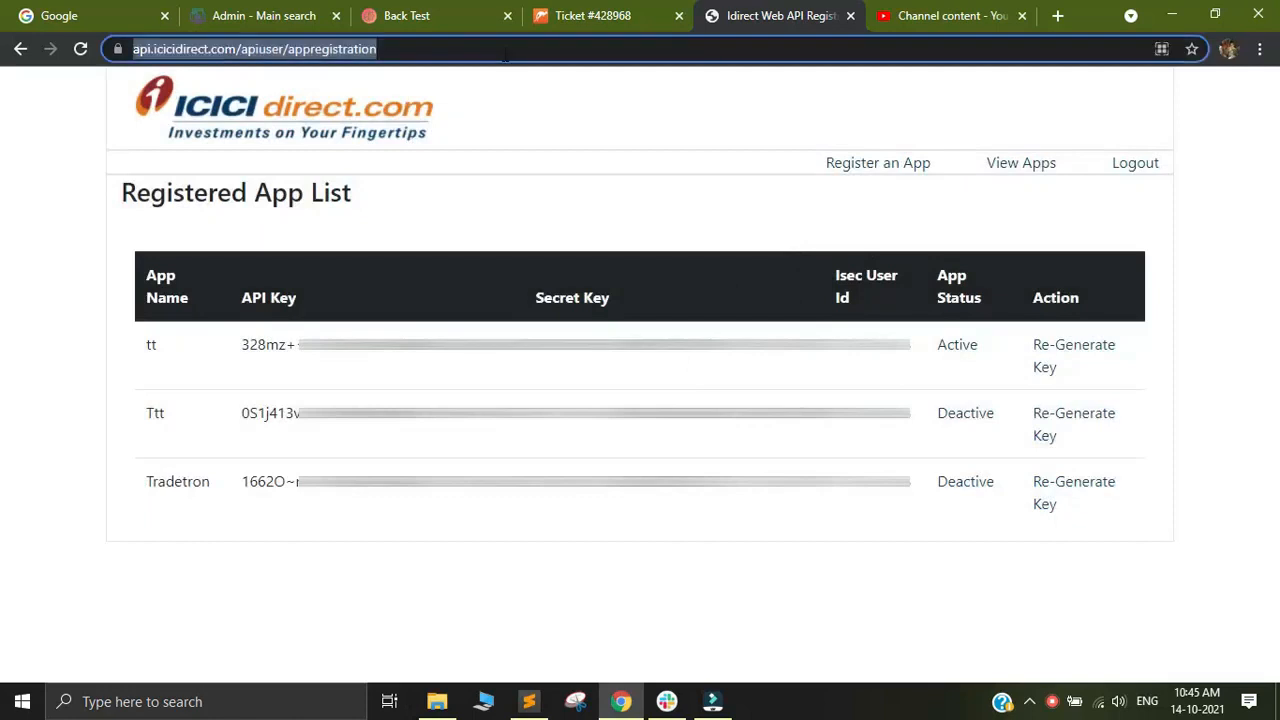
key(Return)
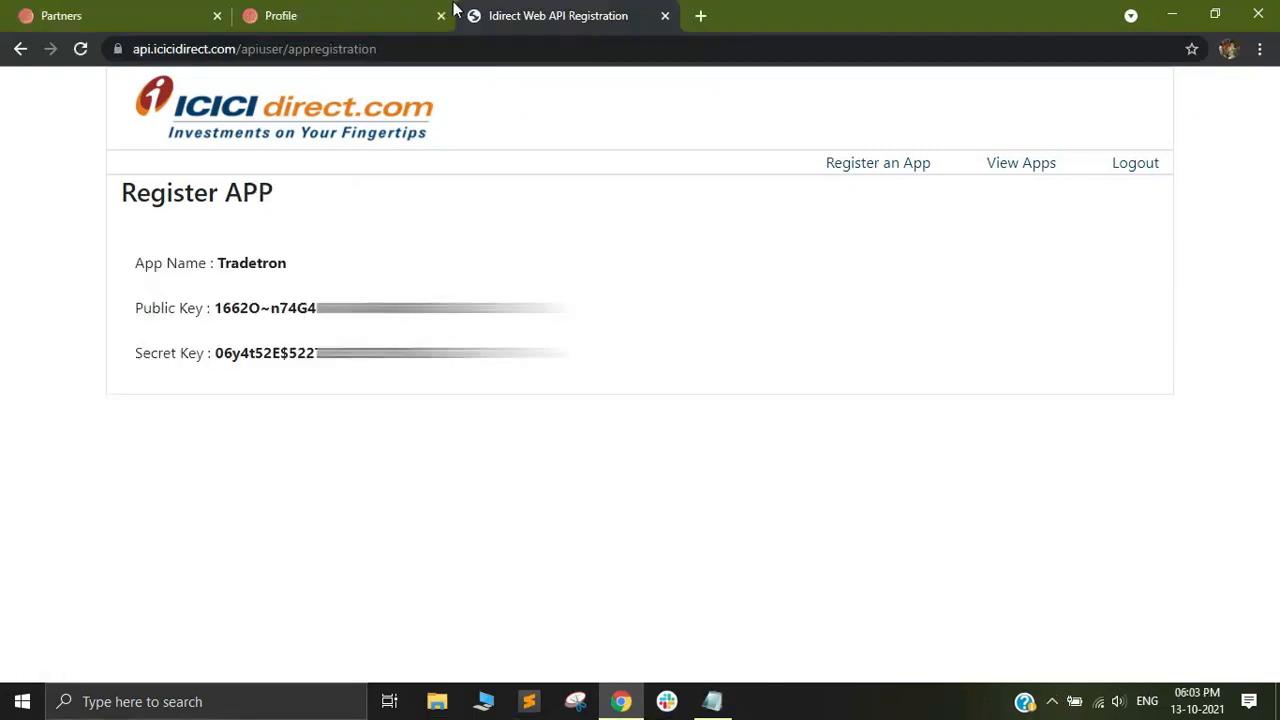
Switch to Tradetron, go to Broker & Exchanges and start adding a broker.
mouse_move(349, 9)
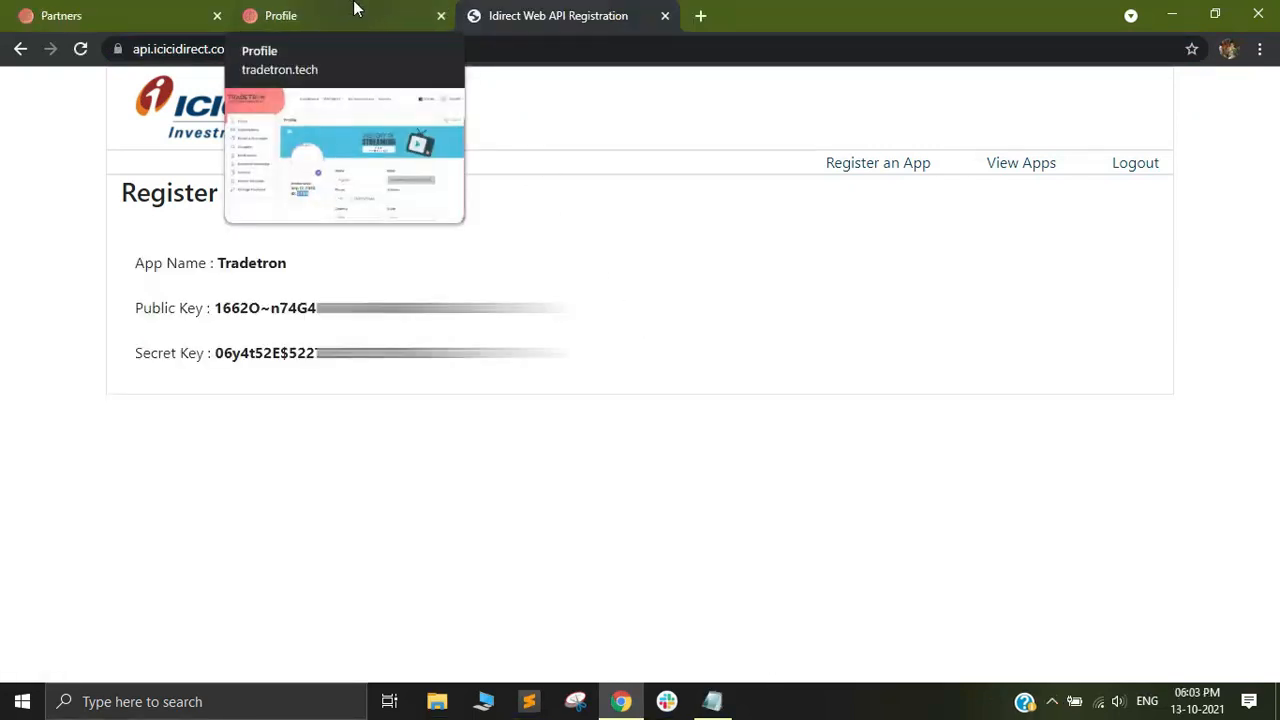
click(355, 9)
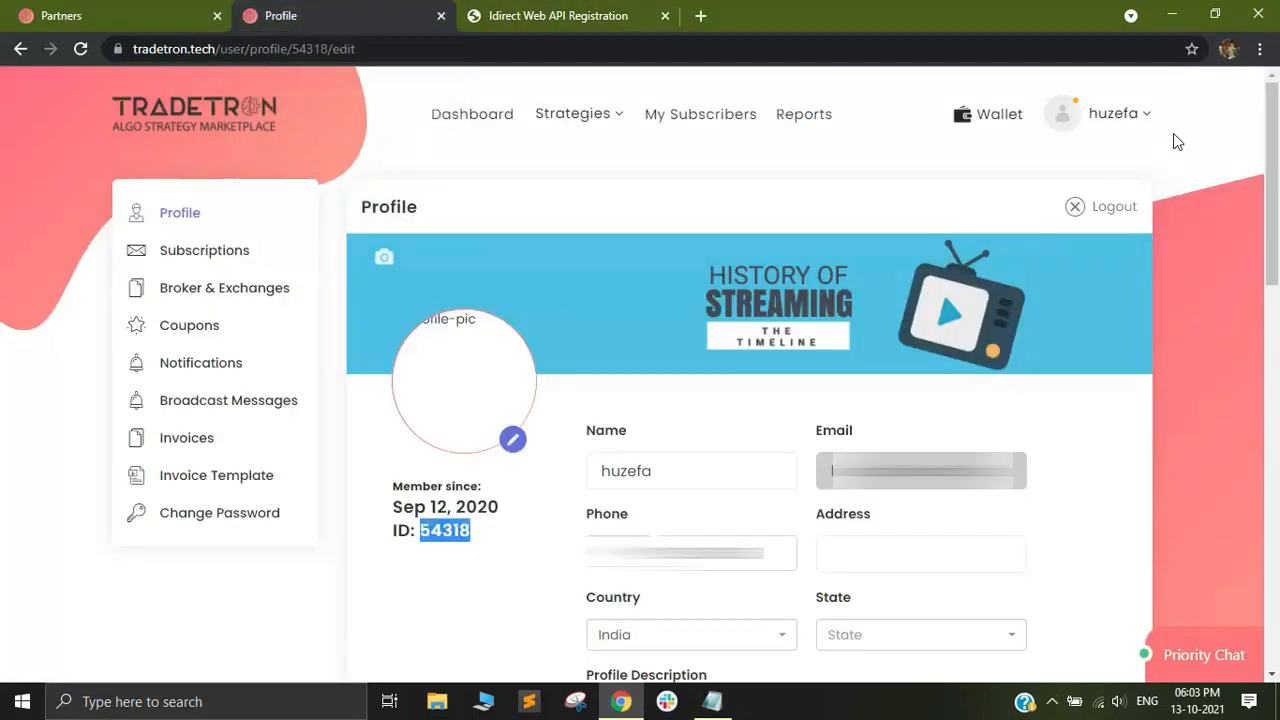
click(1140, 120)
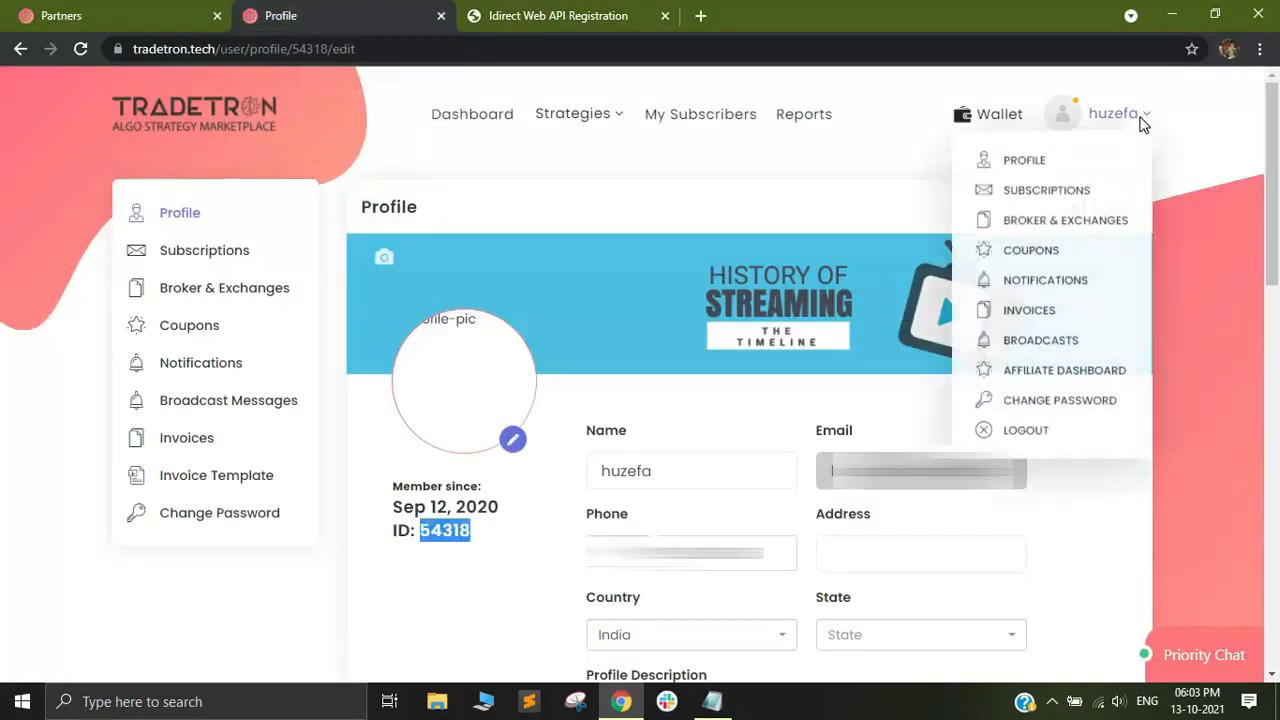
click(1070, 225)
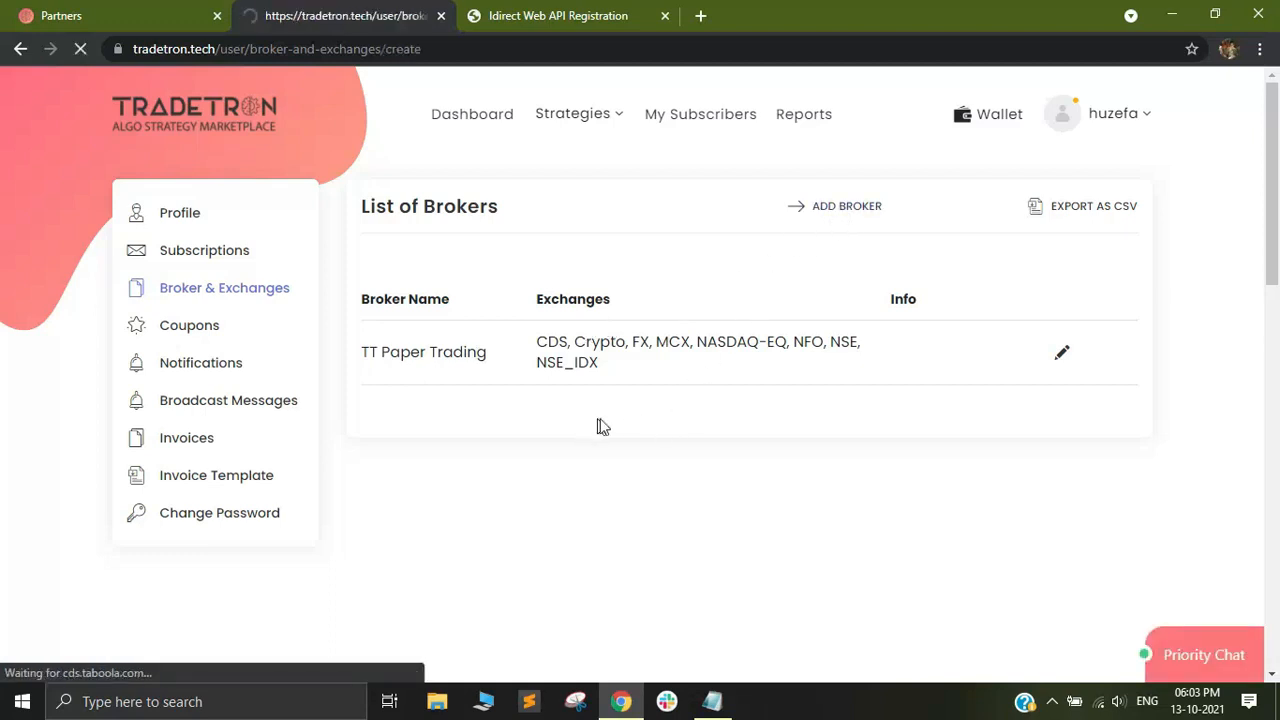
scroll(611, 438, down, 2)
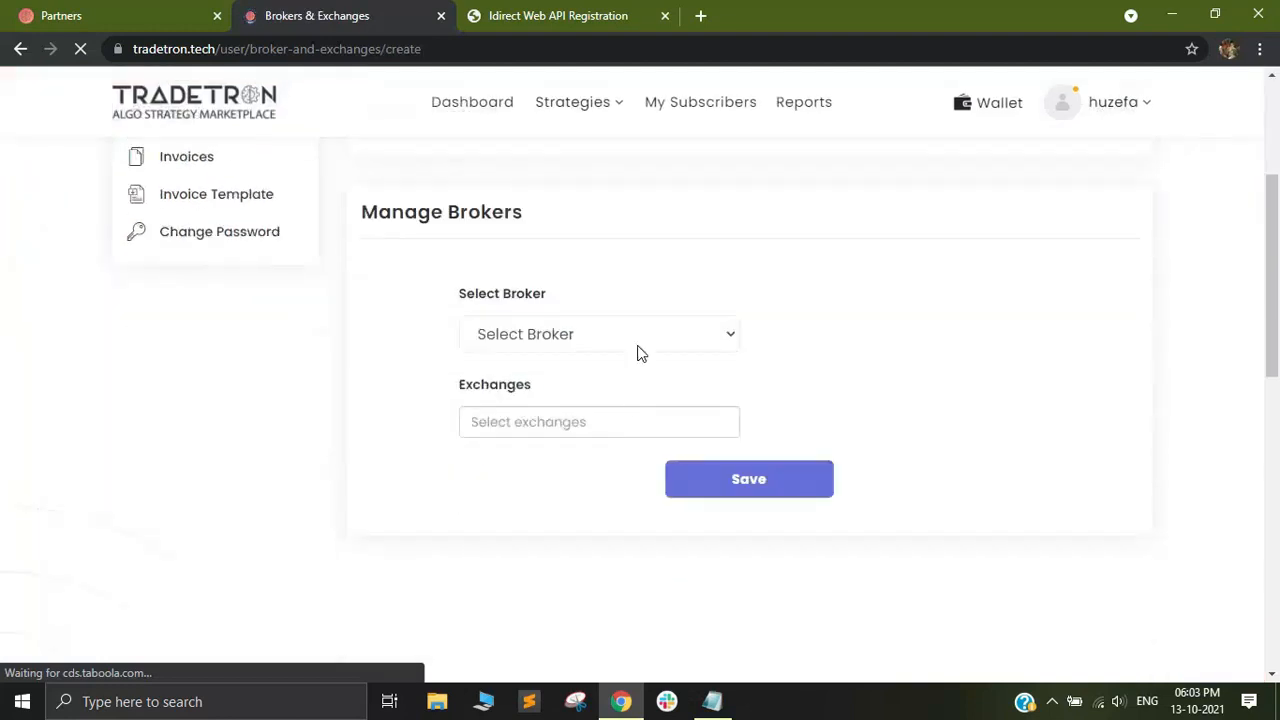
Choose ICICI Direct as the broker under Manage Brokers.
click(641, 430)
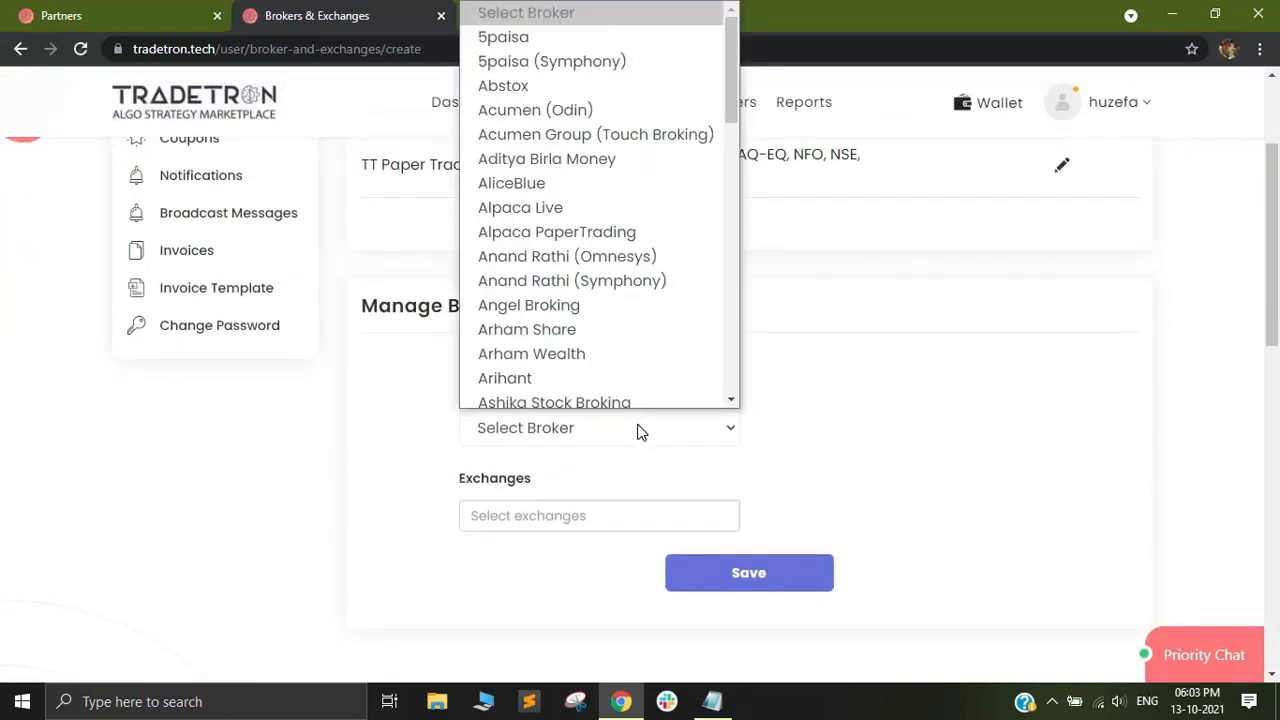
key(i)
key(Return)
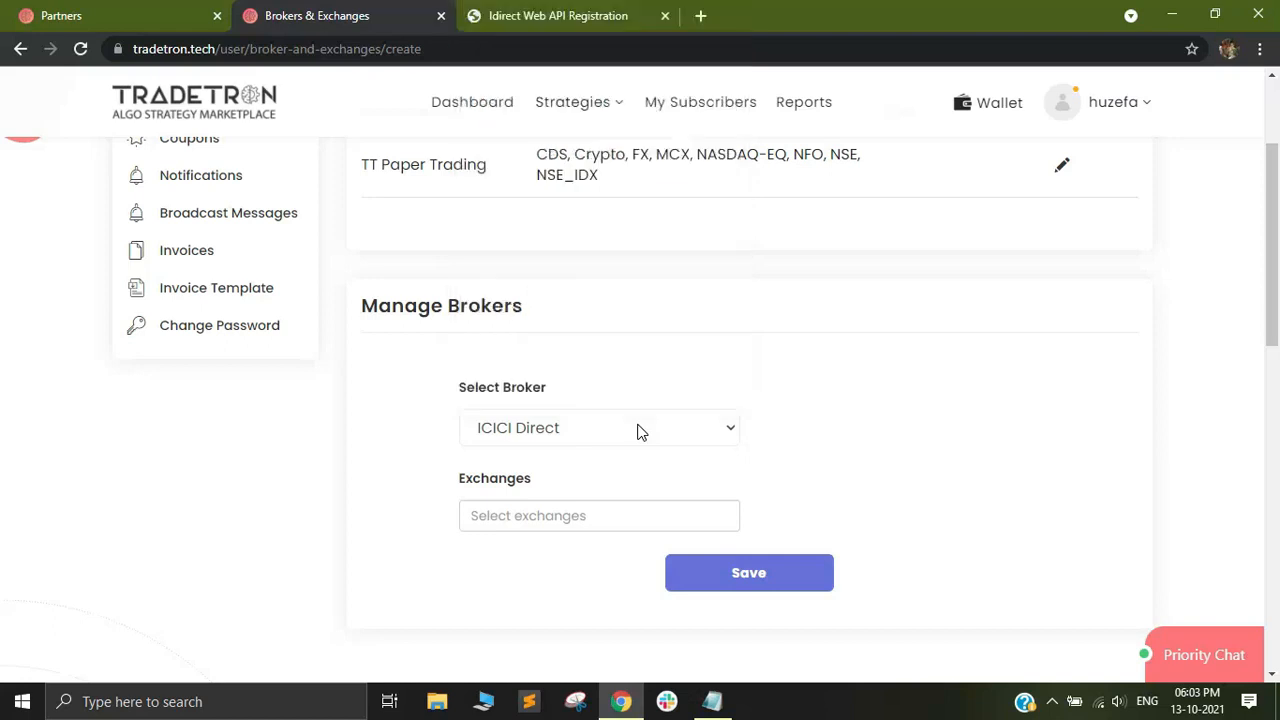
scroll(660, 445, up, 1)
scroll(689, 449, down, 2)
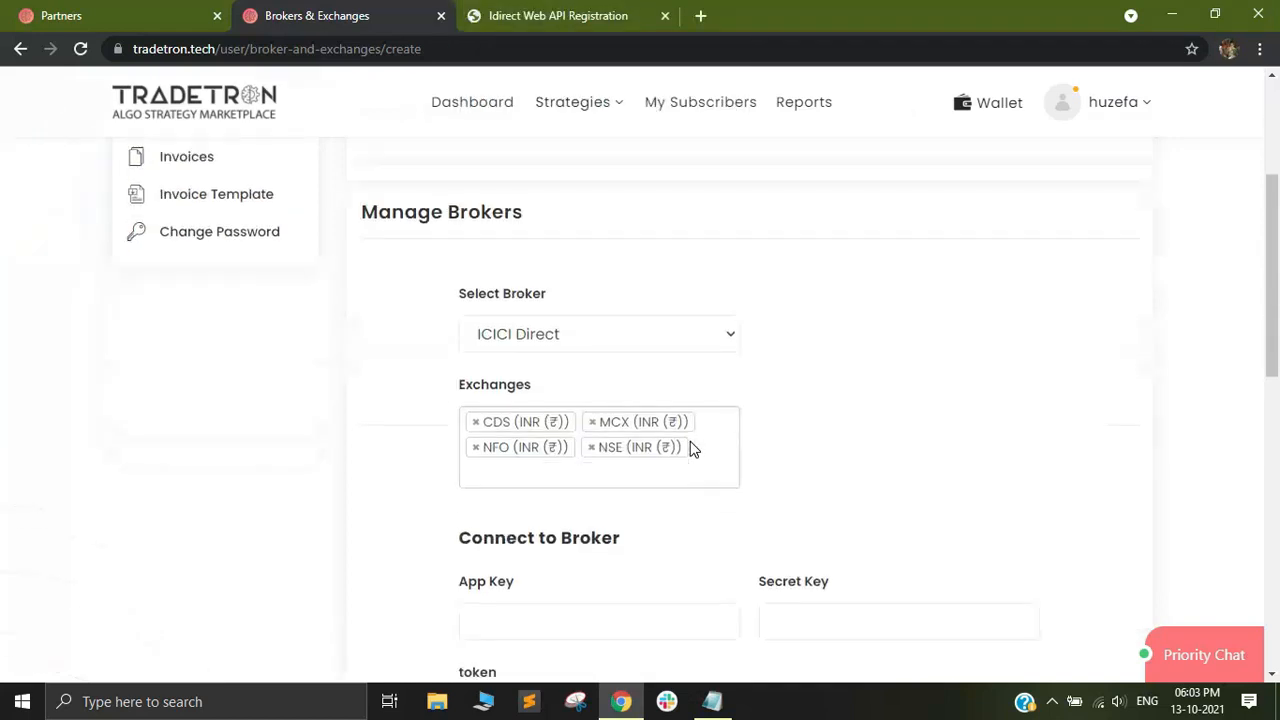
scroll(694, 449, up, 1)
scroll(780, 443, down, 4)
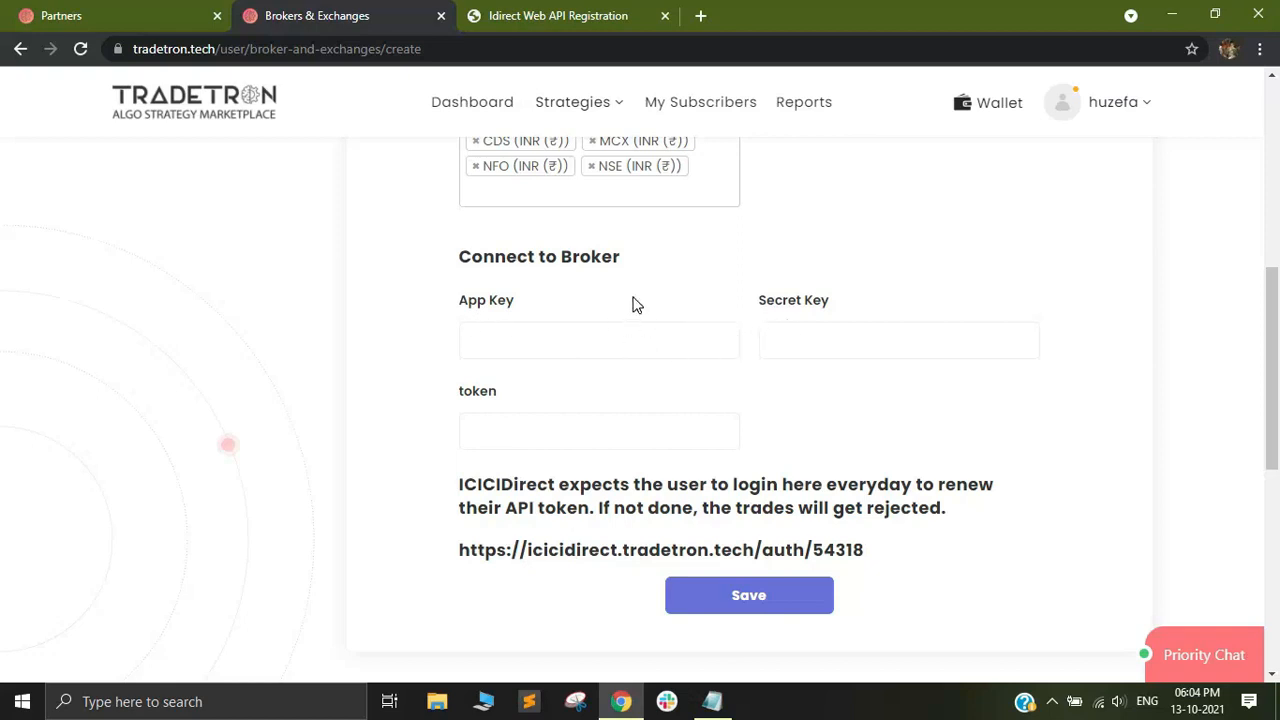
Copy the Tradetron app's public key from the ICICI Direct page into the App Key field of the broker form.
click(607, 17)
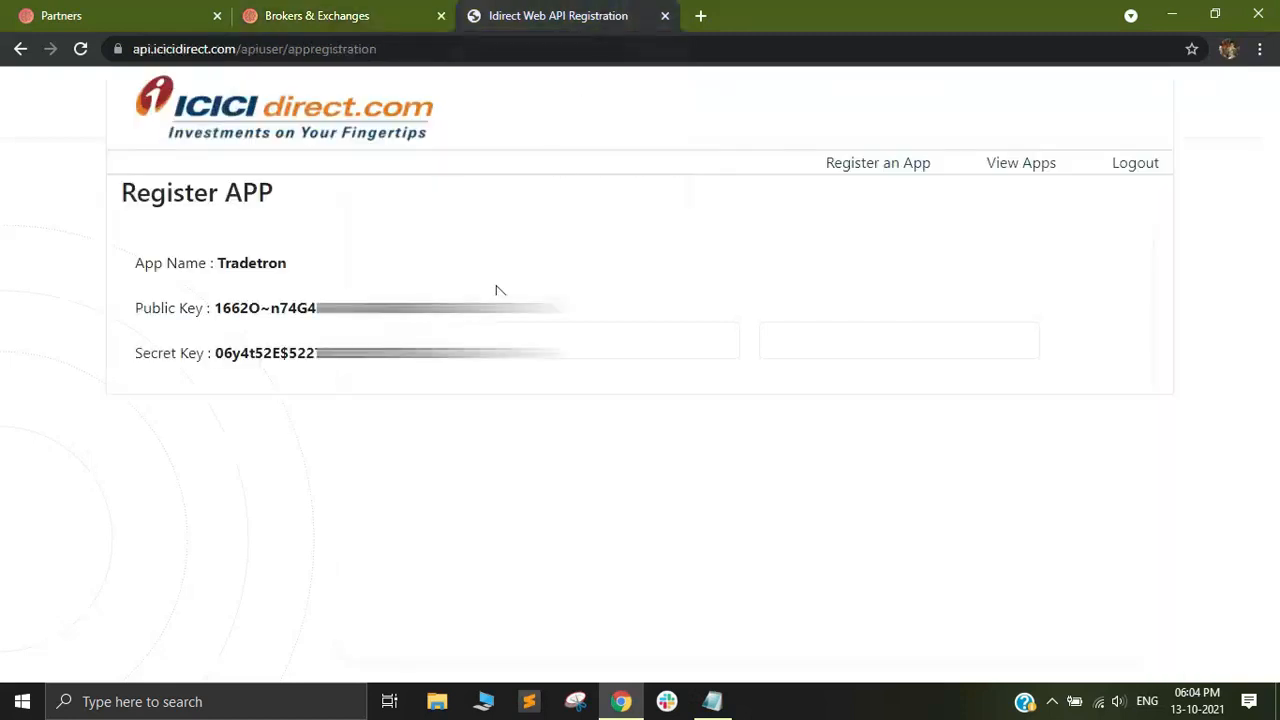
drag(565, 310, 220, 318)
right_click(228, 310)
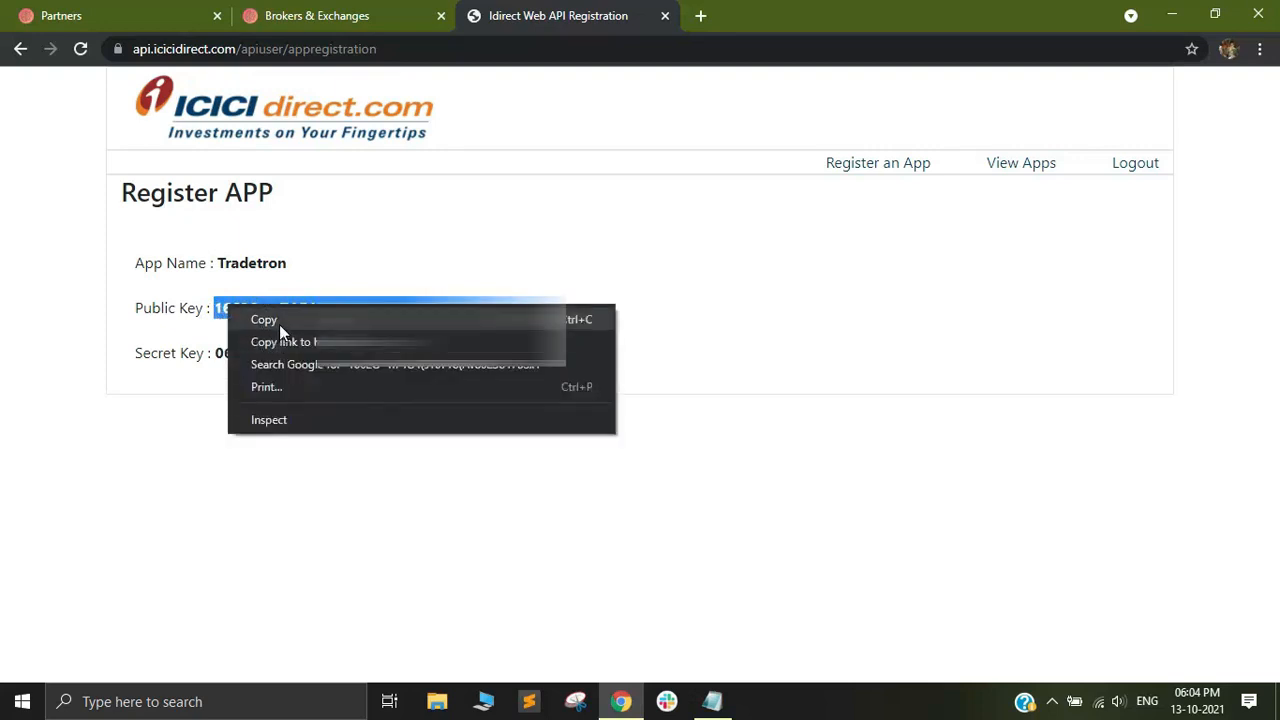
click(279, 324)
click(322, 12)
click(529, 342)
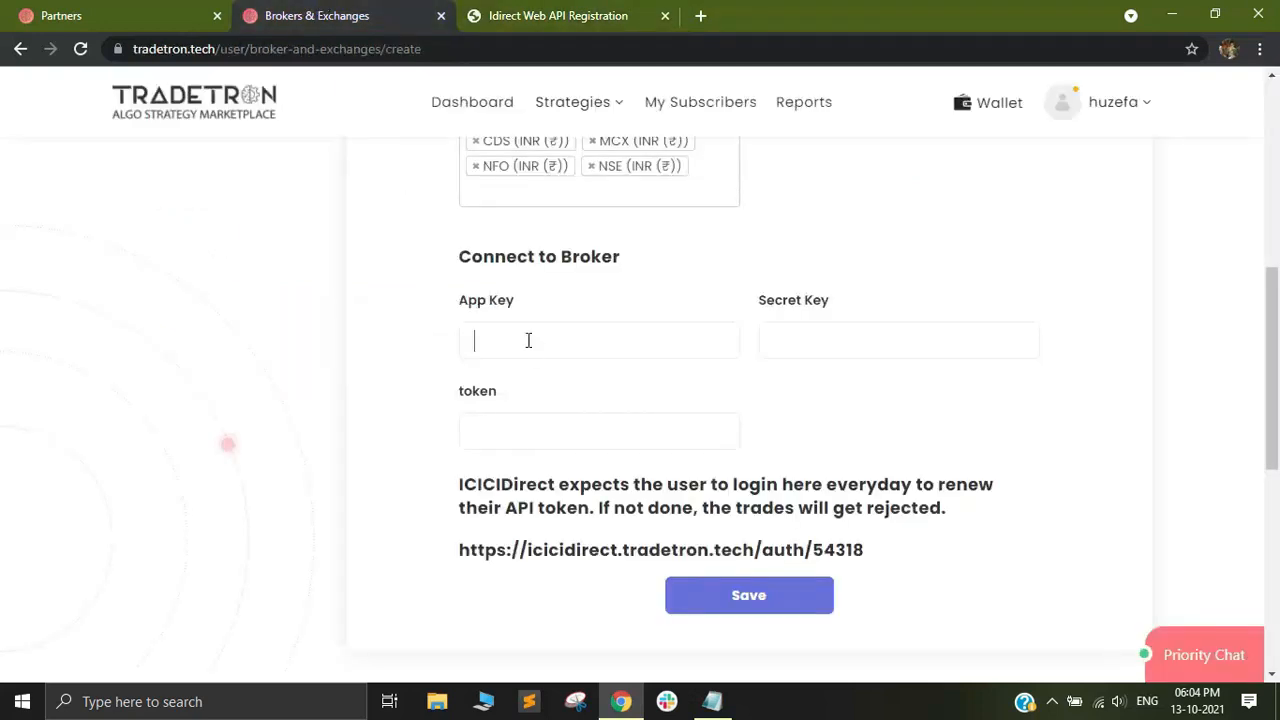
right_click(527, 341)
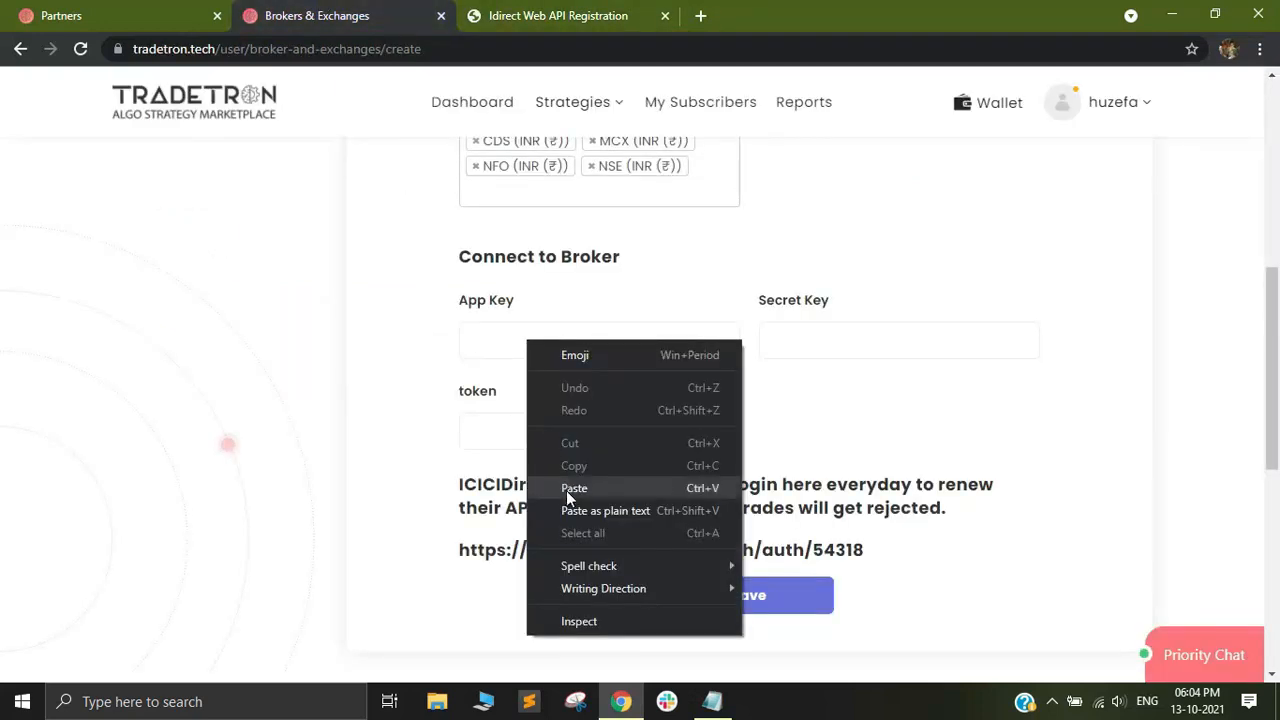
click(566, 490)
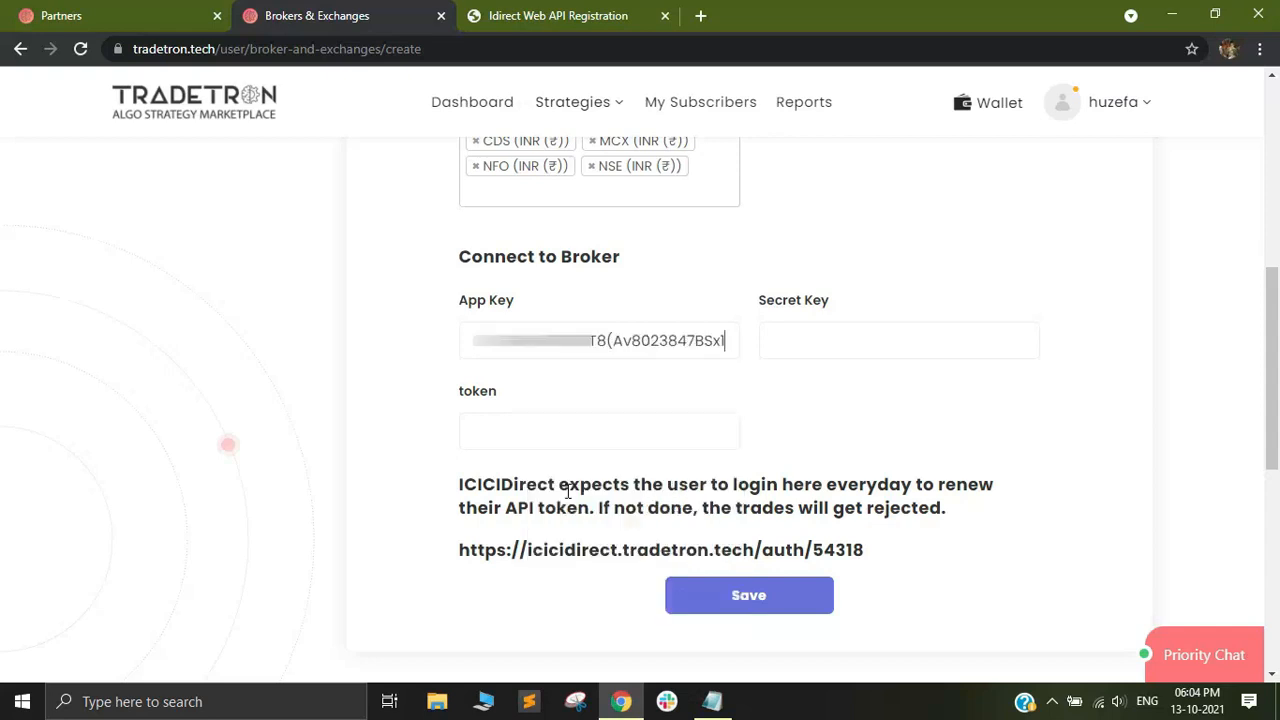
Copy the Tradetron app's secret key from the ICICI Direct page into the Secret Key field of the broker form.
click(808, 354)
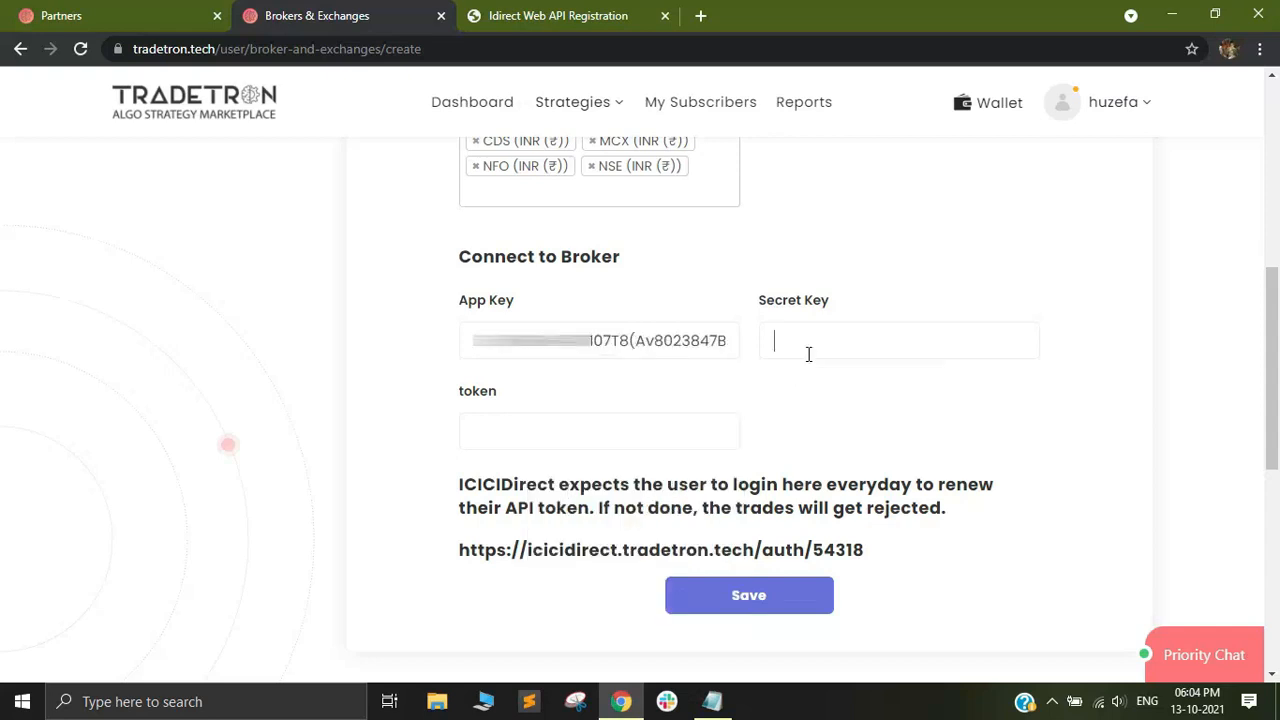
click(512, 12)
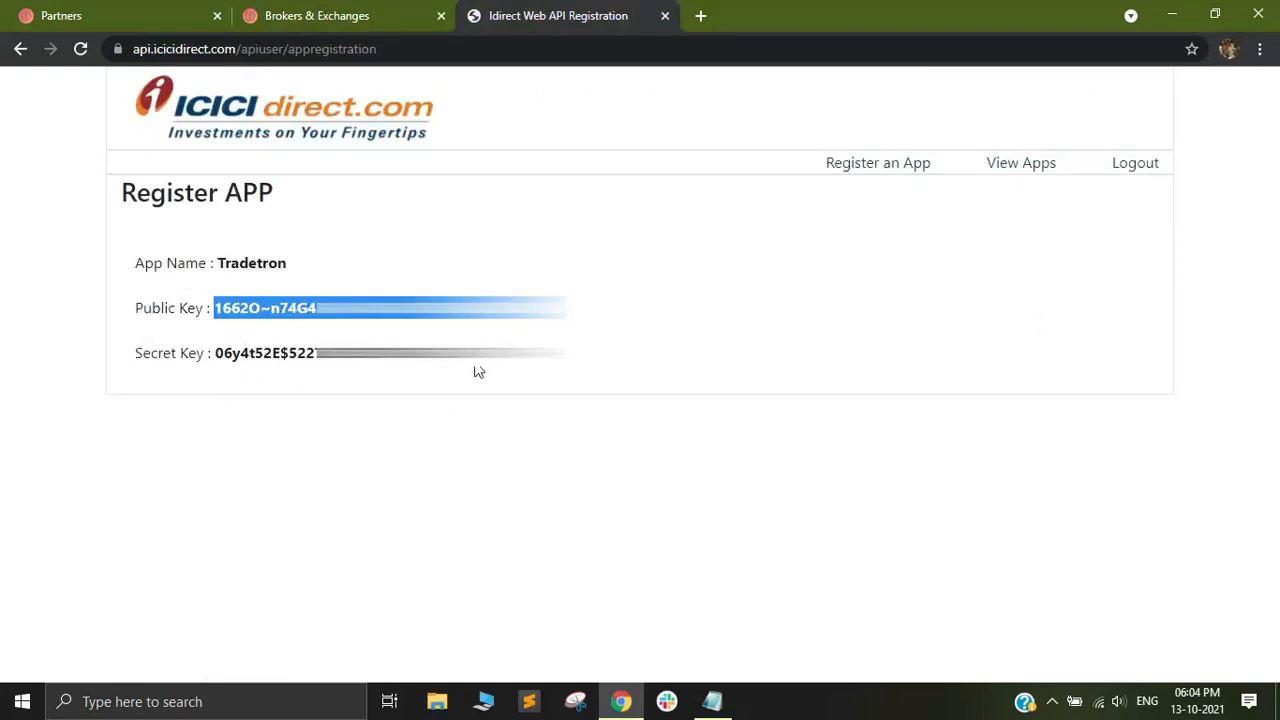
drag(477, 371, 214, 357)
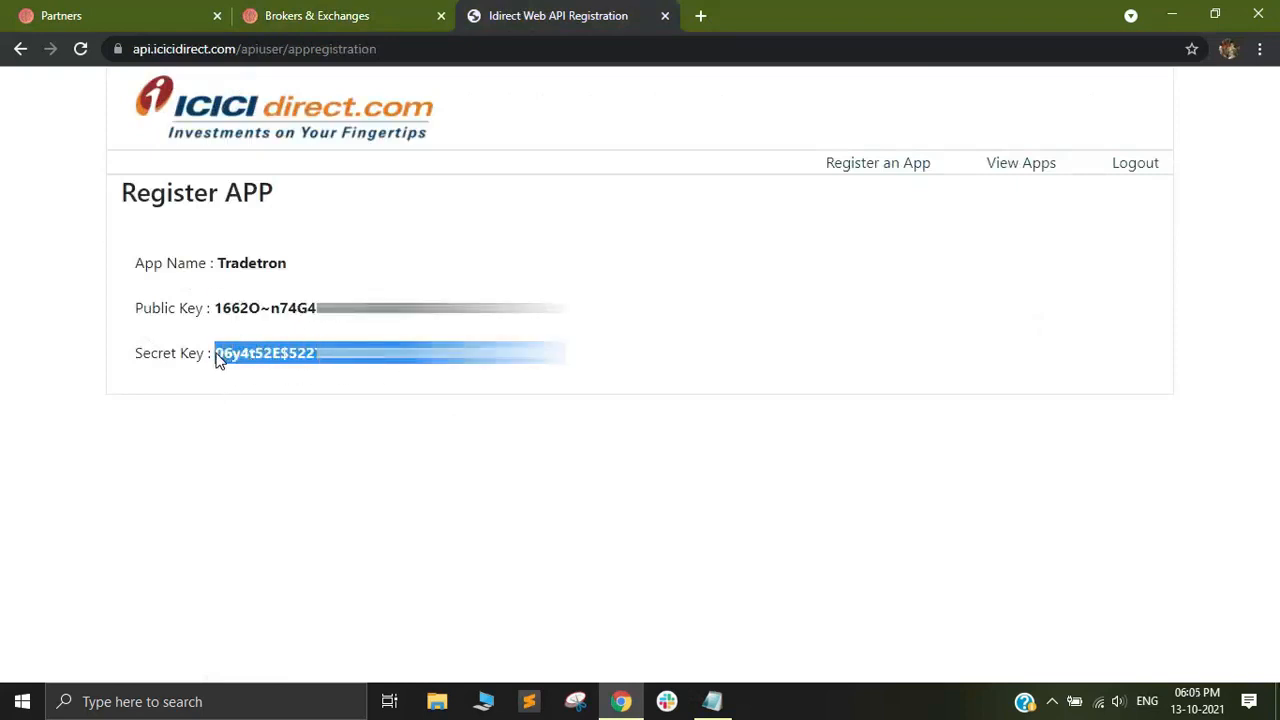
right_click(216, 356)
click(268, 369)
click(335, 12)
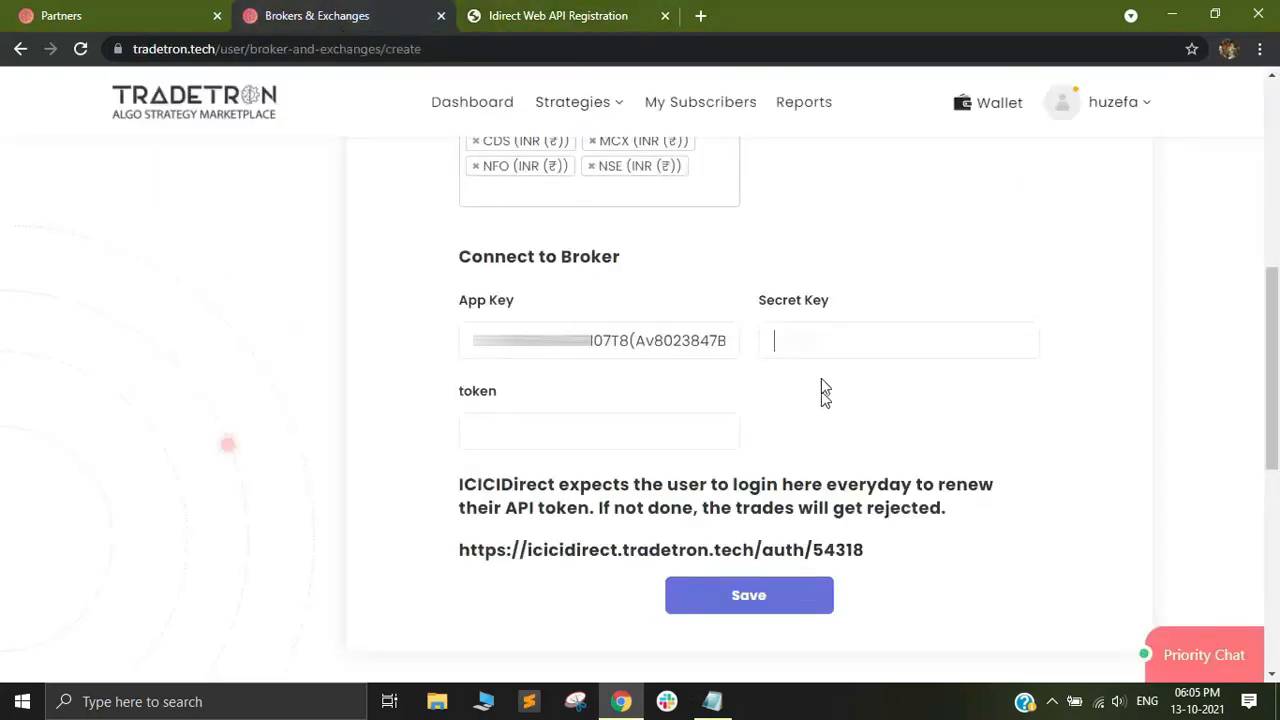
right_click(783, 347)
click(854, 497)
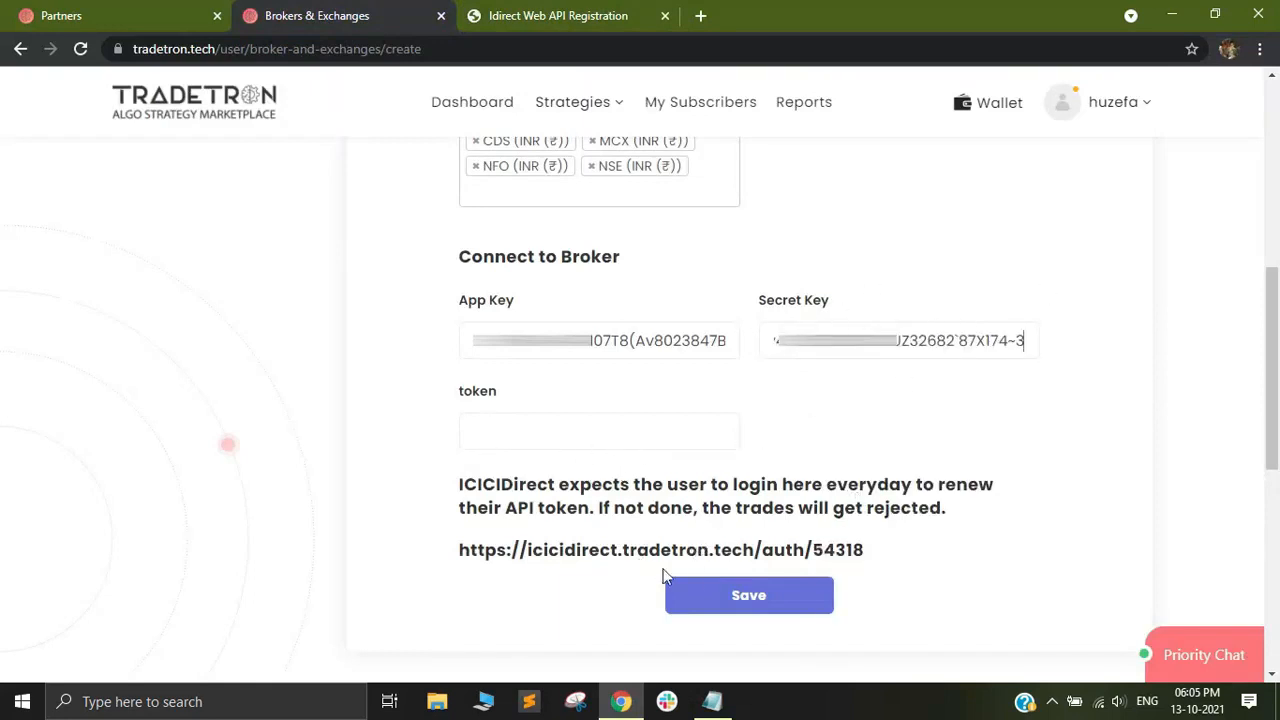
Save the ICICI Direct broker settings and open its daily login link in an incognito window.
click(745, 600)
click(755, 597)
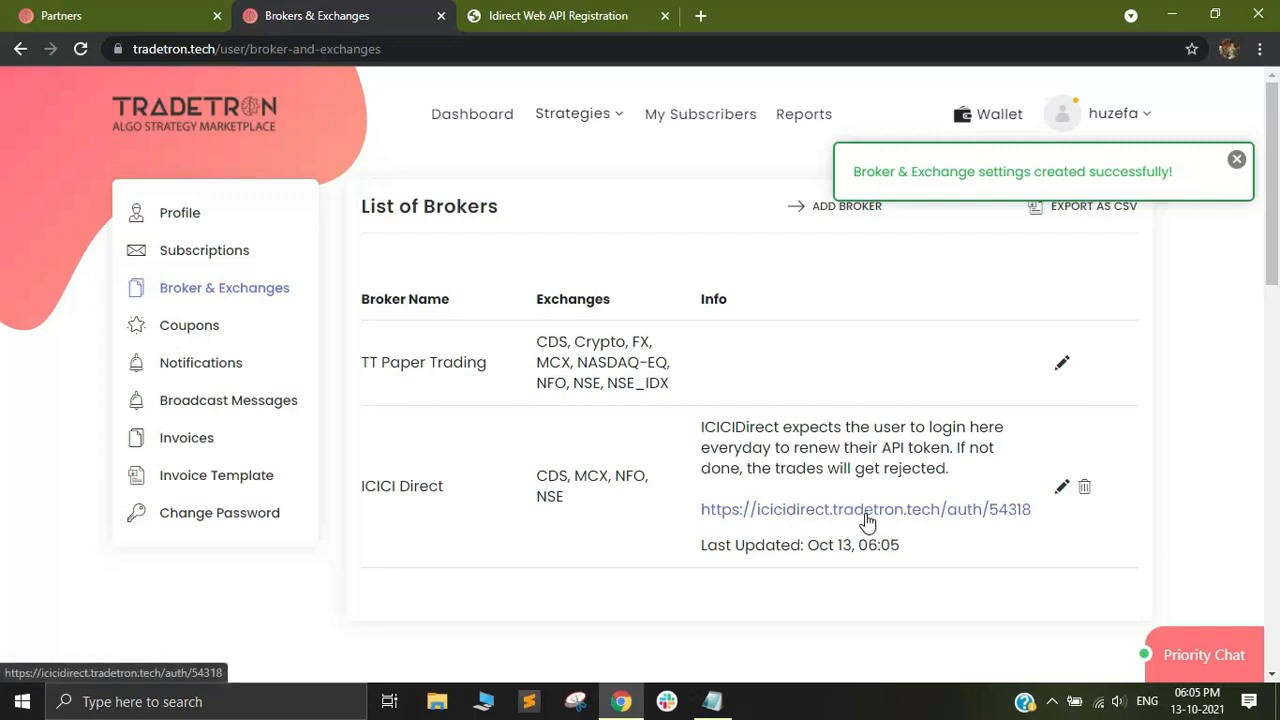
right_click(922, 512)
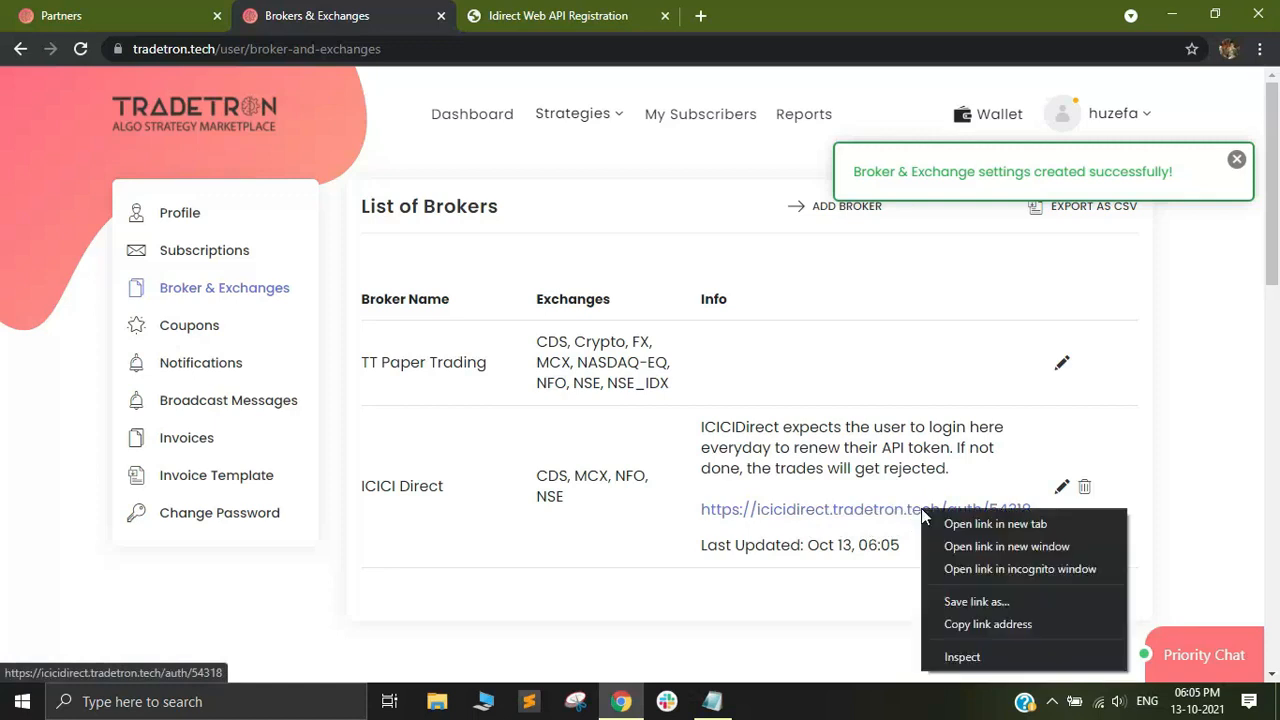
click(971, 569)
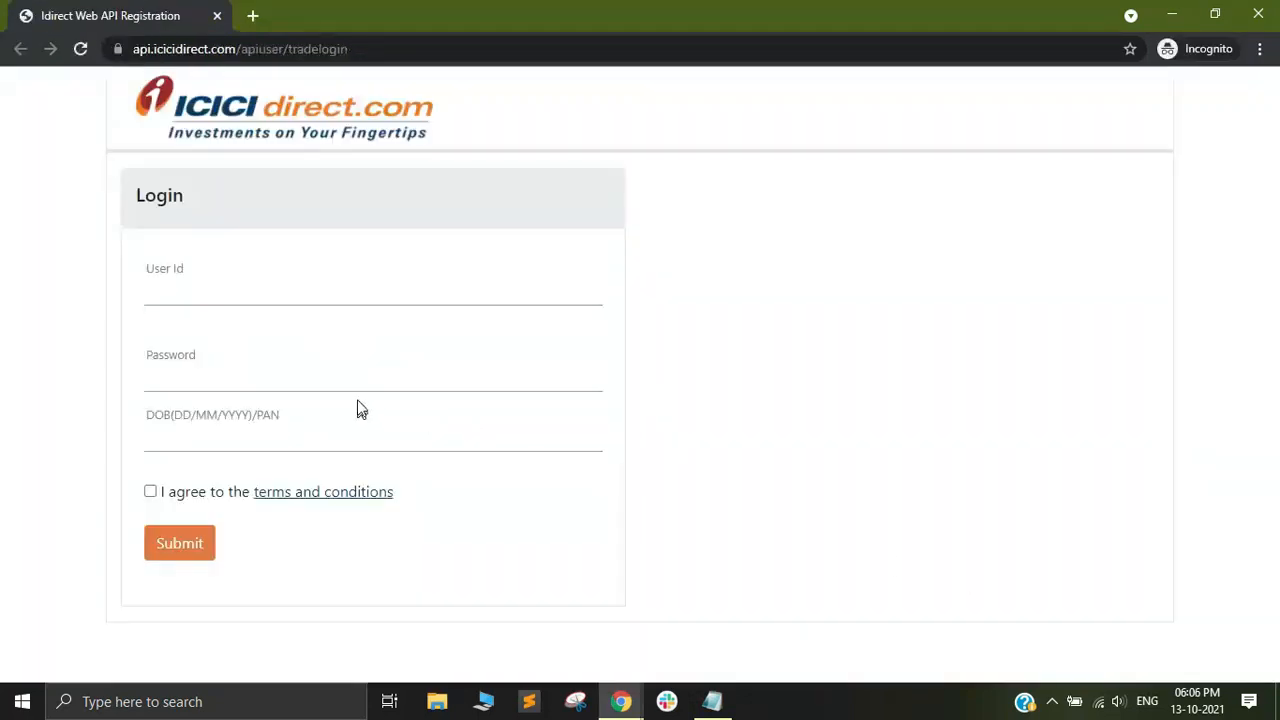
Log in to ICICI Direct with the user ID, password and date of birth or PAN, accepting the terms, then close the incognito window.
click(253, 290)
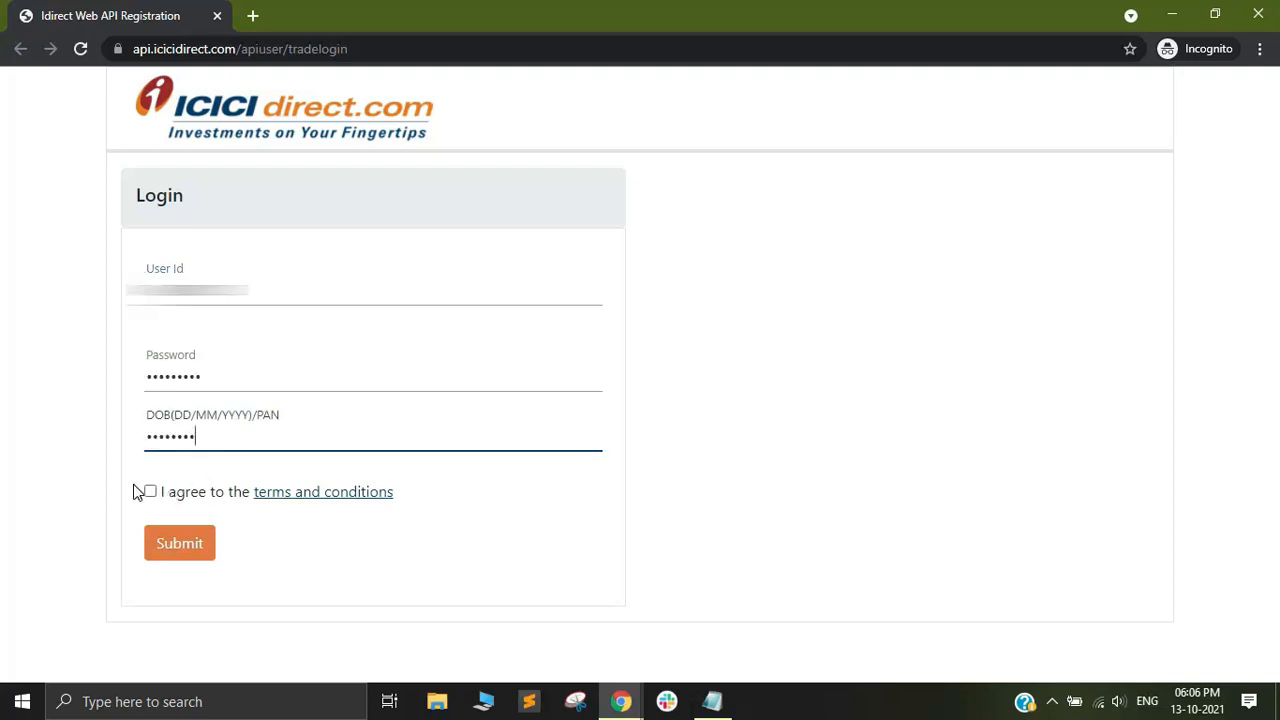
click(150, 492)
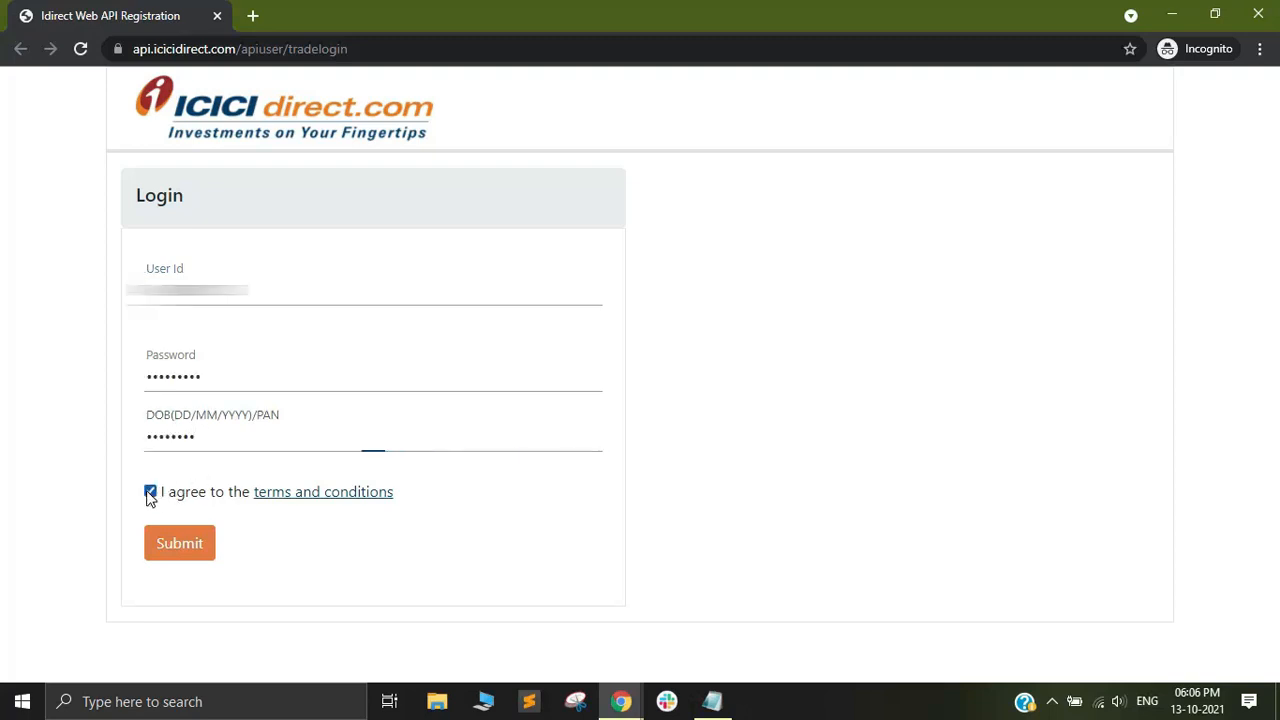
click(178, 550)
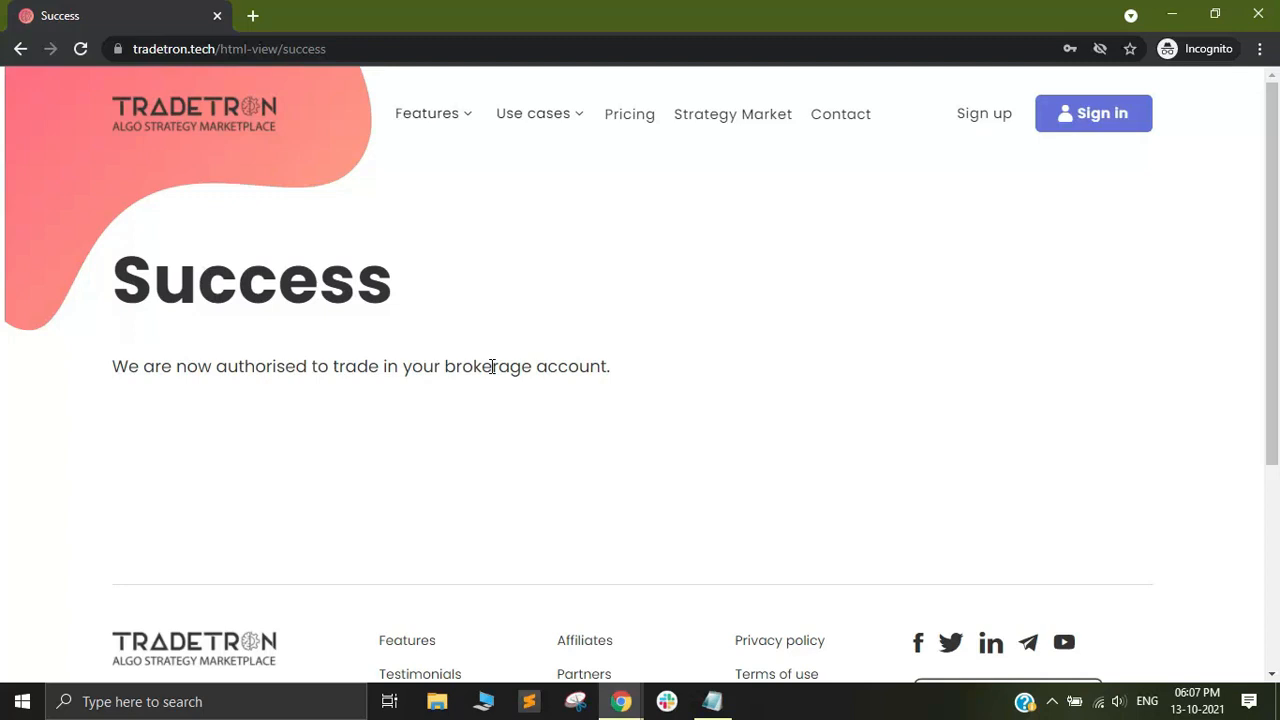
click(1262, 14)
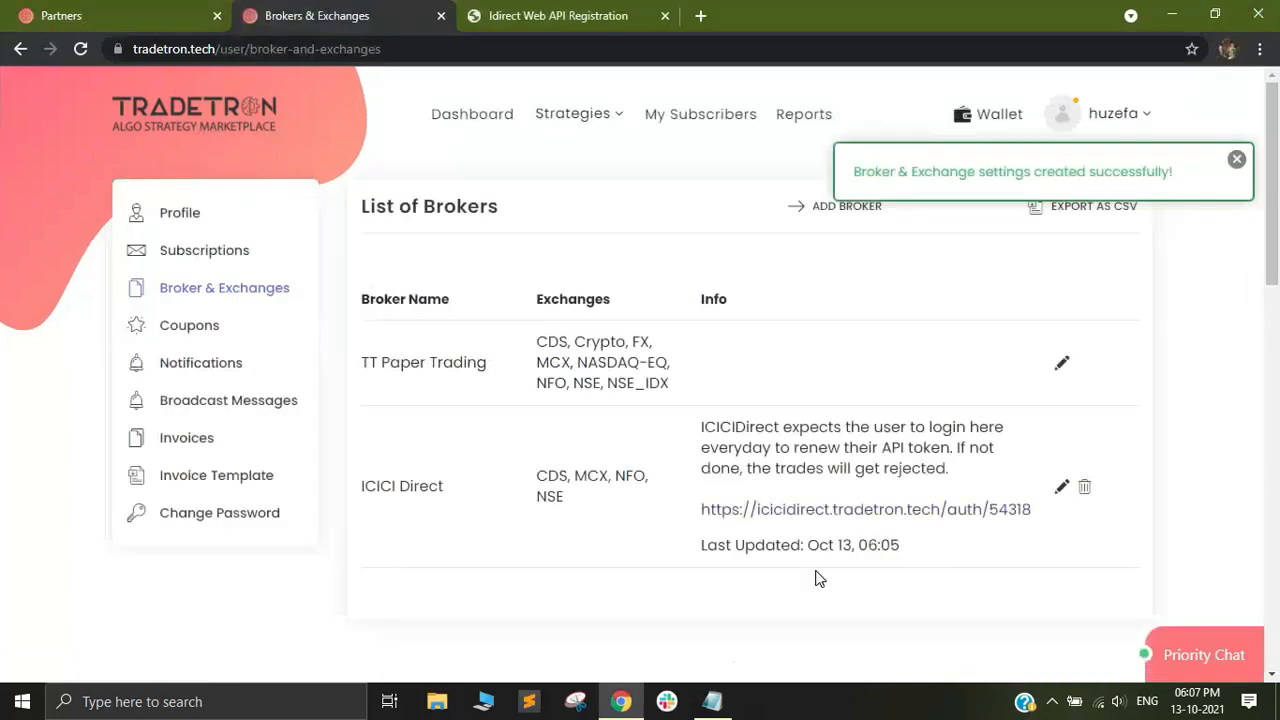
Dismiss the notification and check the Last Updated time in the ICICI Direct broker entry.
click(1237, 162)
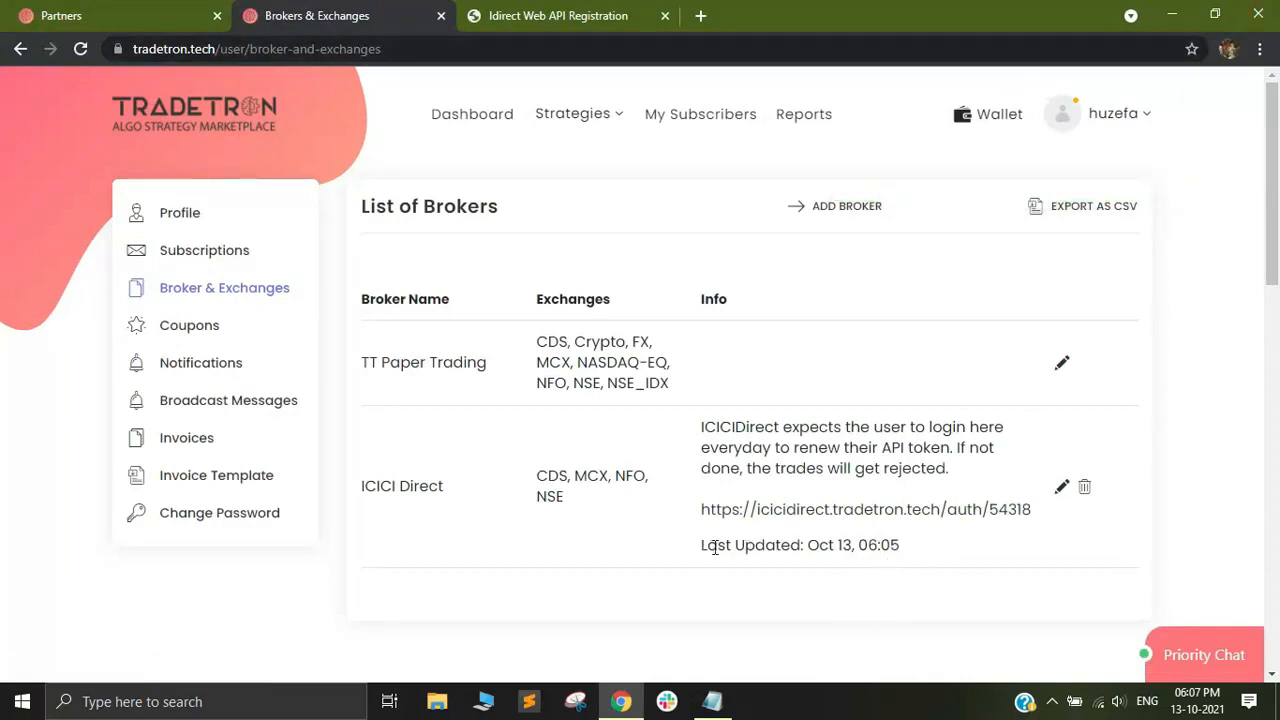
drag(703, 540, 811, 537)
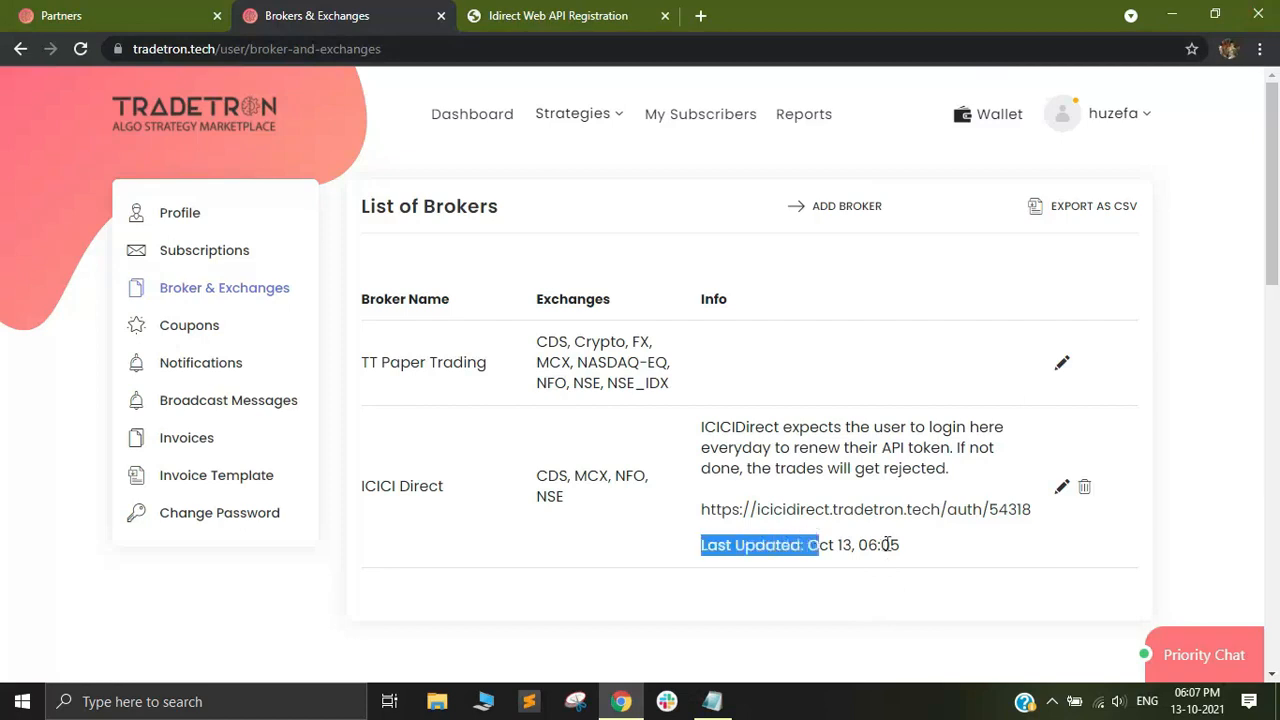
drag(900, 545, 861, 545)
click(836, 595)
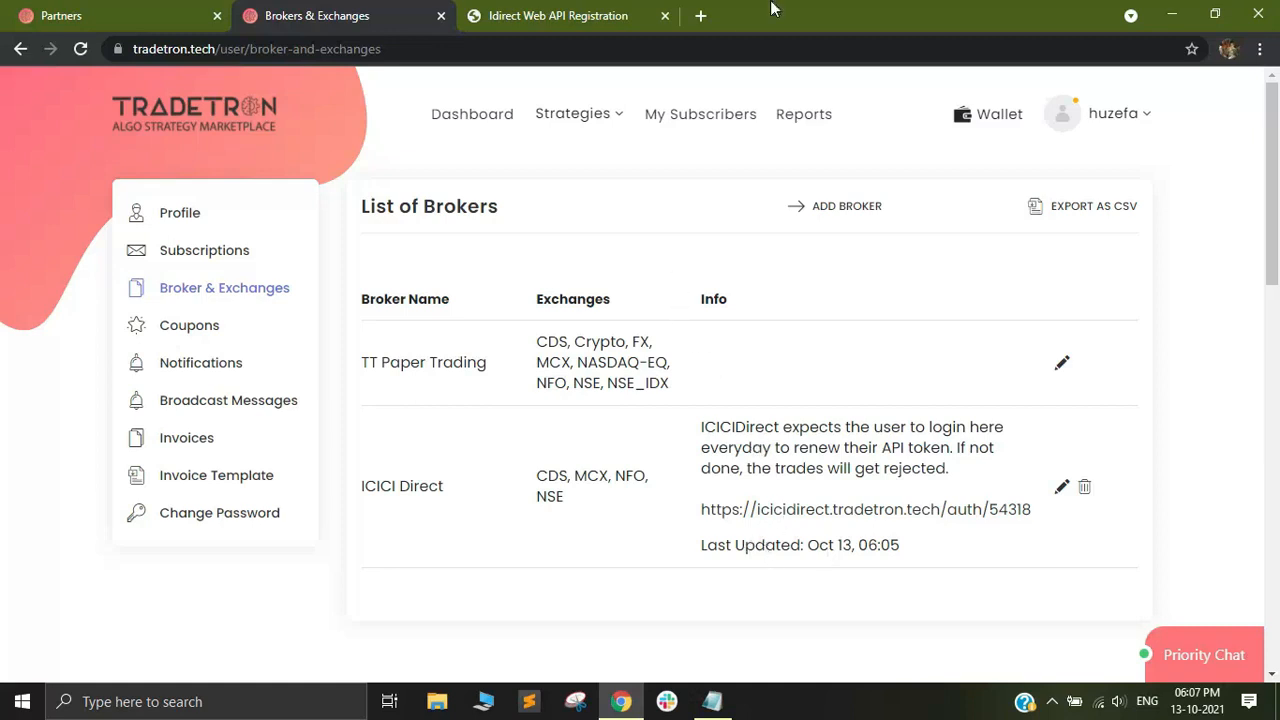
Open the demo ITC strategy page at itc.tradetron.tech in a new tab.
click(701, 17)
text(itc)
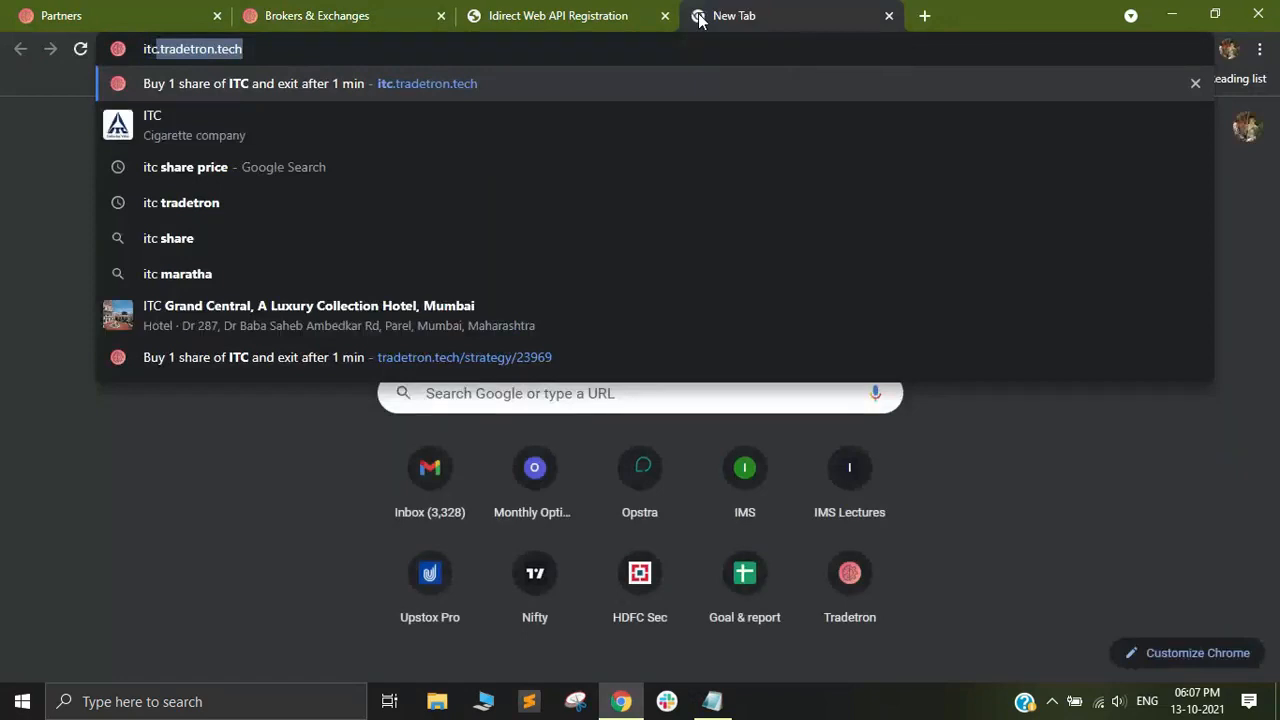
text(.tradet)
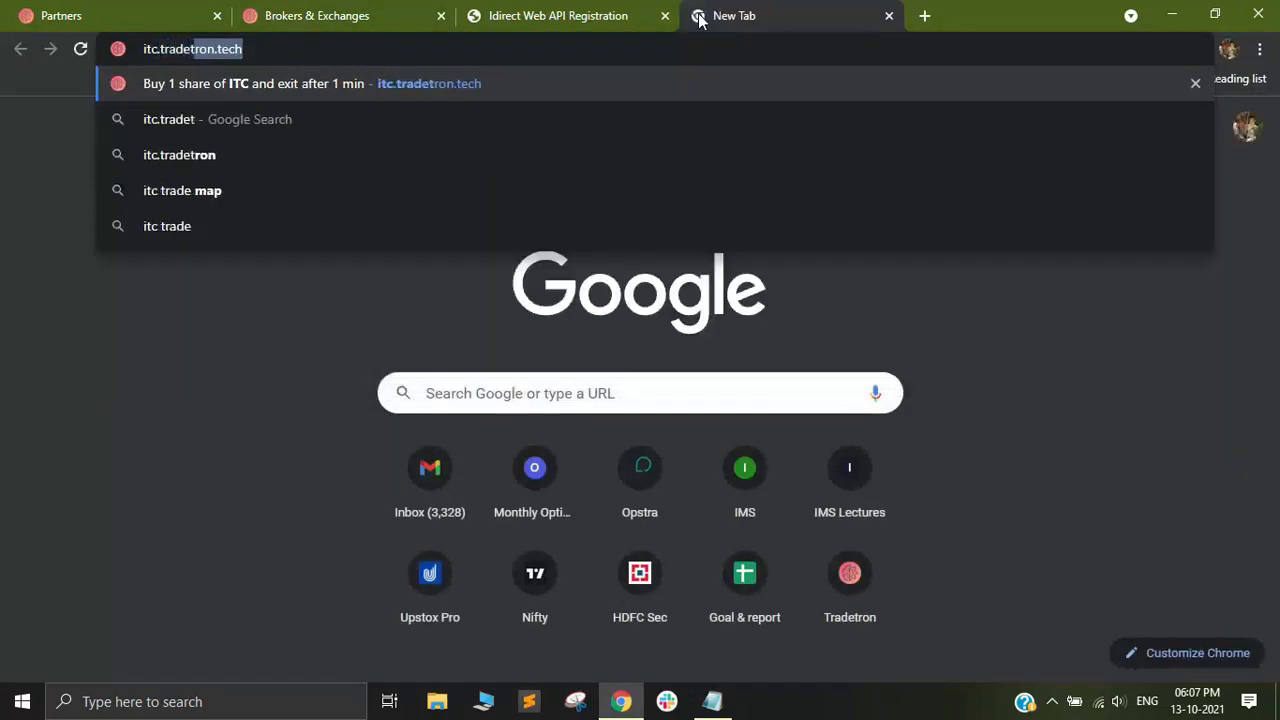
text(ron.tech)
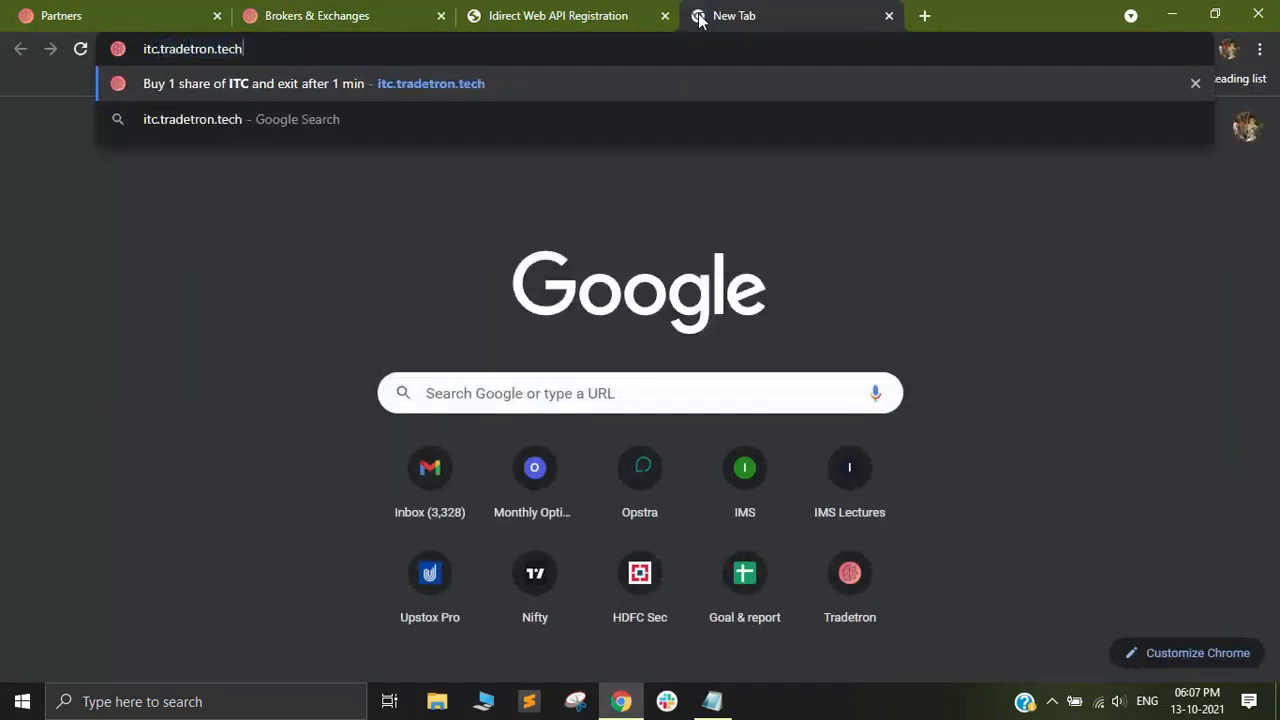
click(414, 87)
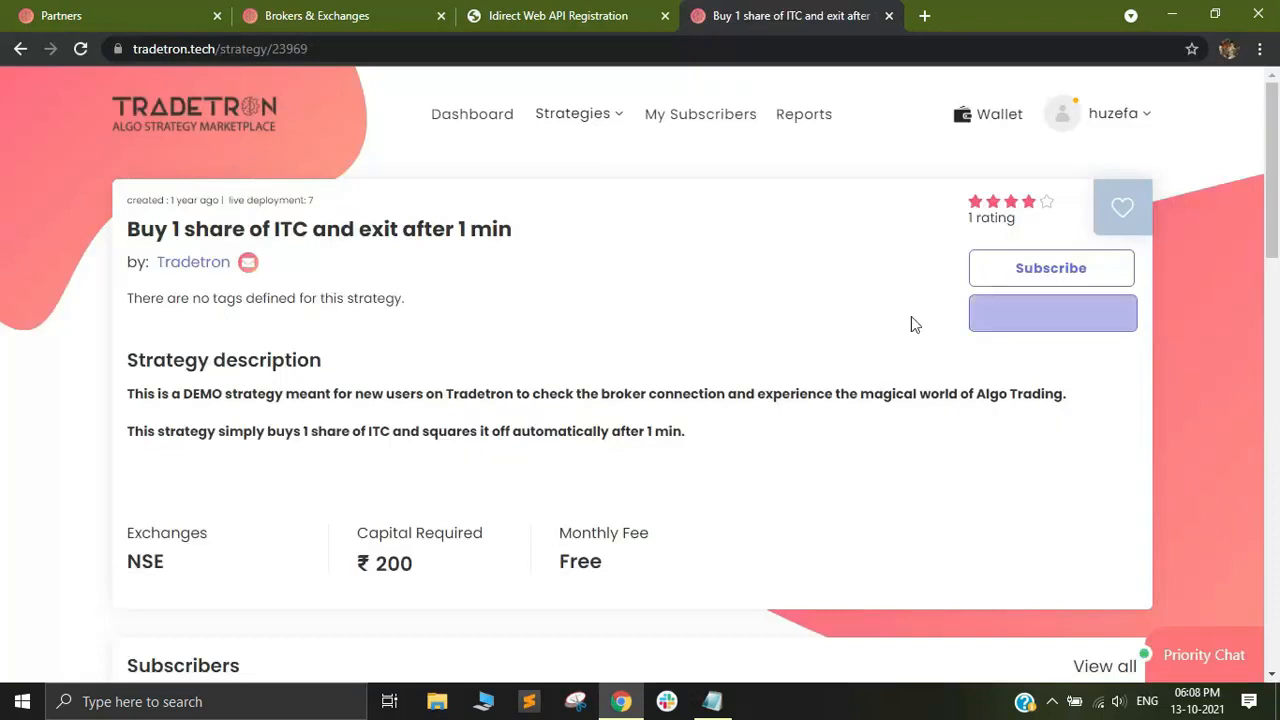
Duplicate the "Buy 1 share of ITC and exit after 1 min" strategy and go to My Strategies.
click(1055, 318)
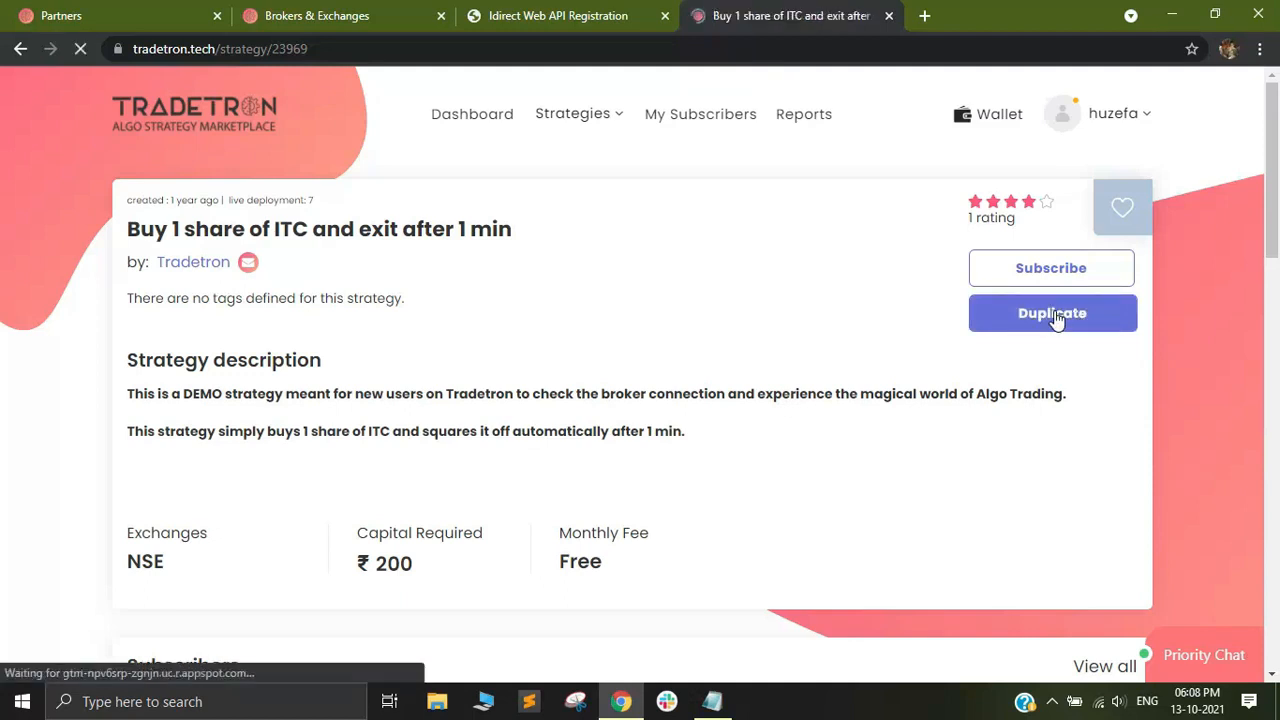
click(580, 117)
click(548, 220)
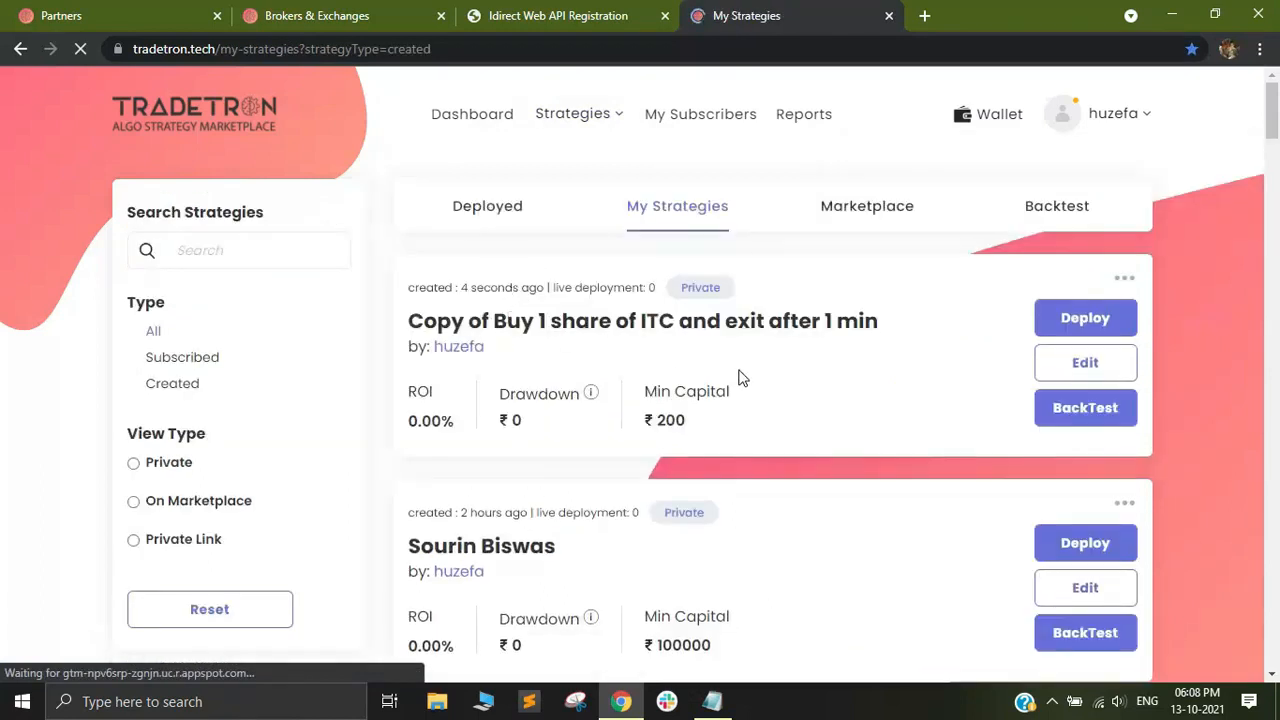
Deploy the copied ITC strategy with execution type Live Auto and ICICI Direct as the NSE broker.
click(1089, 320)
click(588, 443)
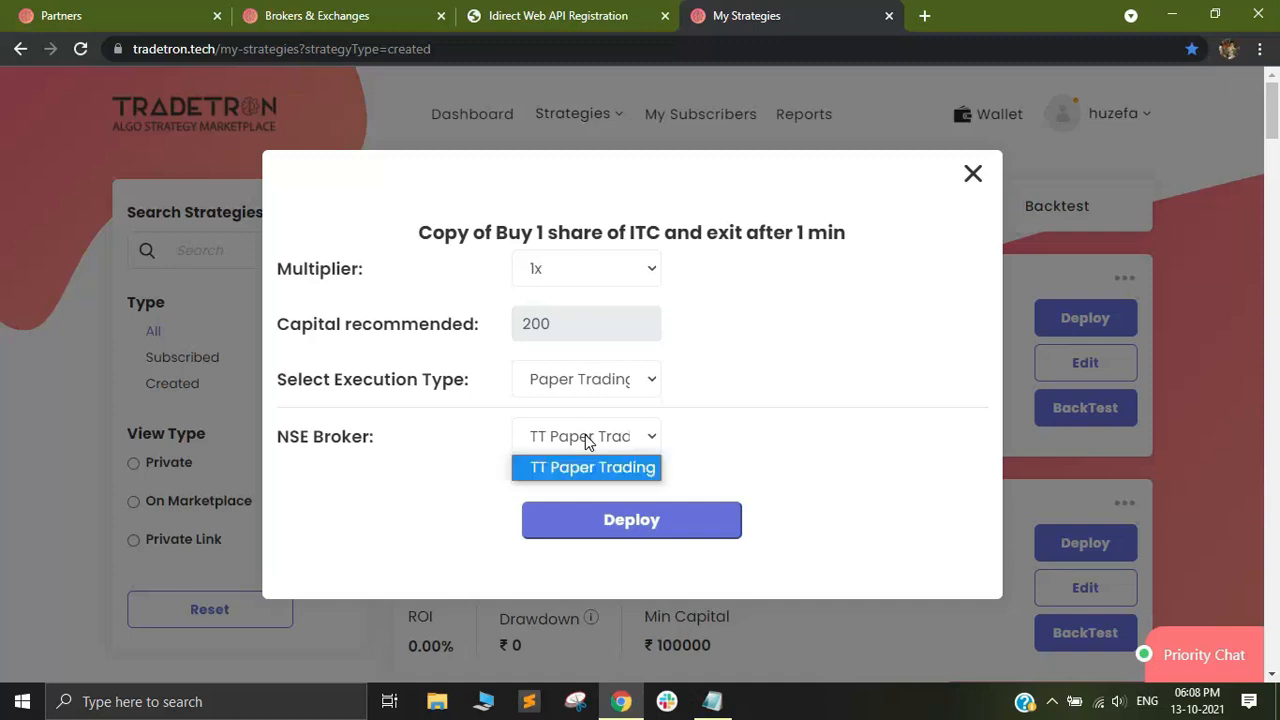
click(590, 440)
click(592, 378)
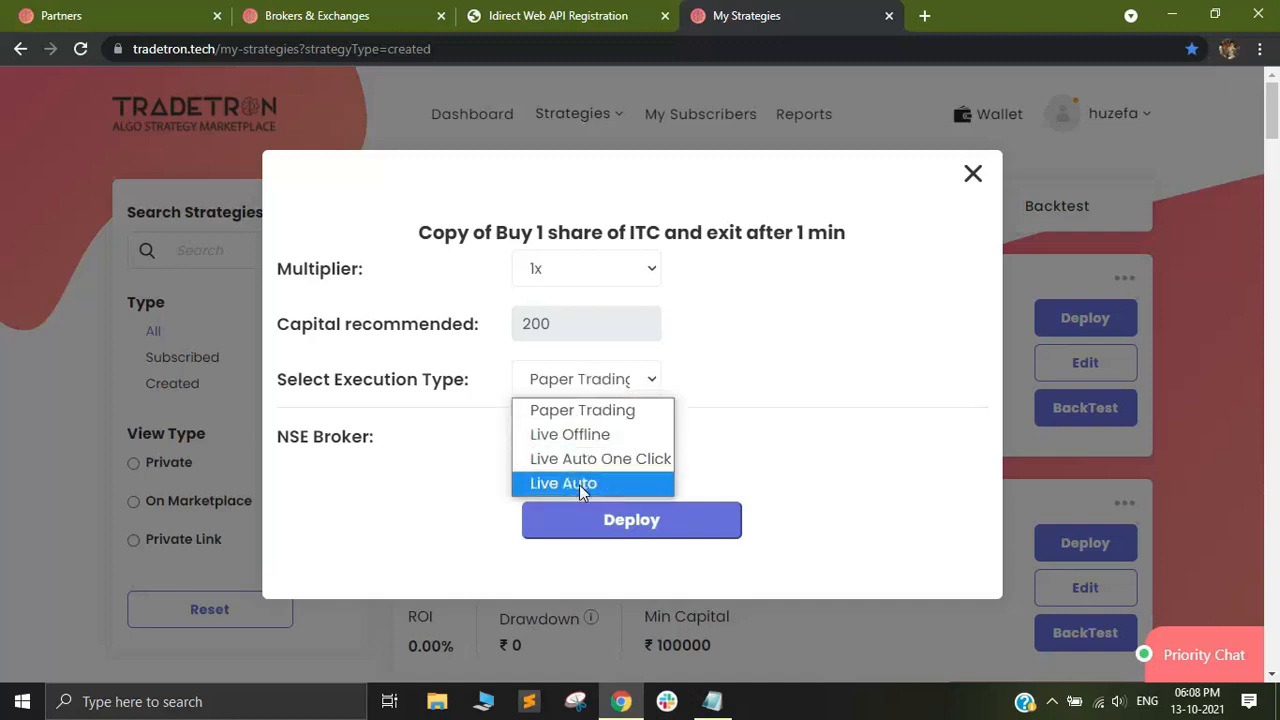
click(586, 484)
click(585, 440)
click(578, 493)
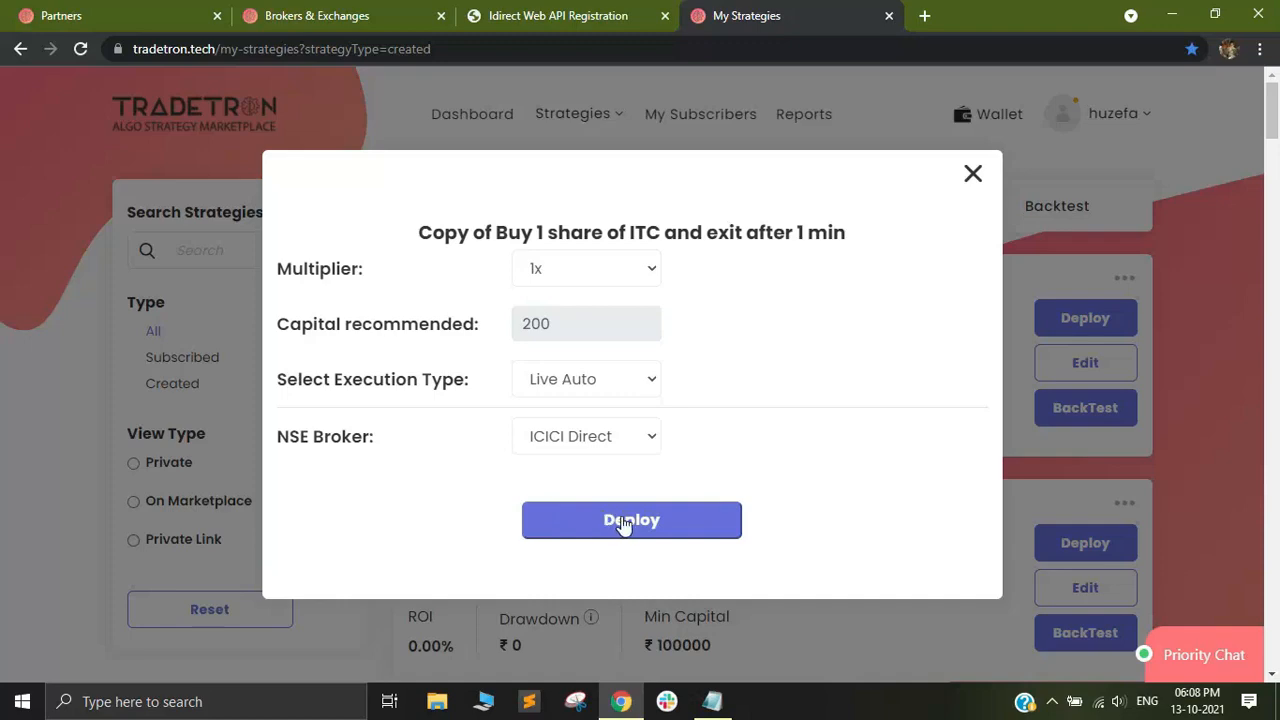
click(623, 522)
click(565, 488)
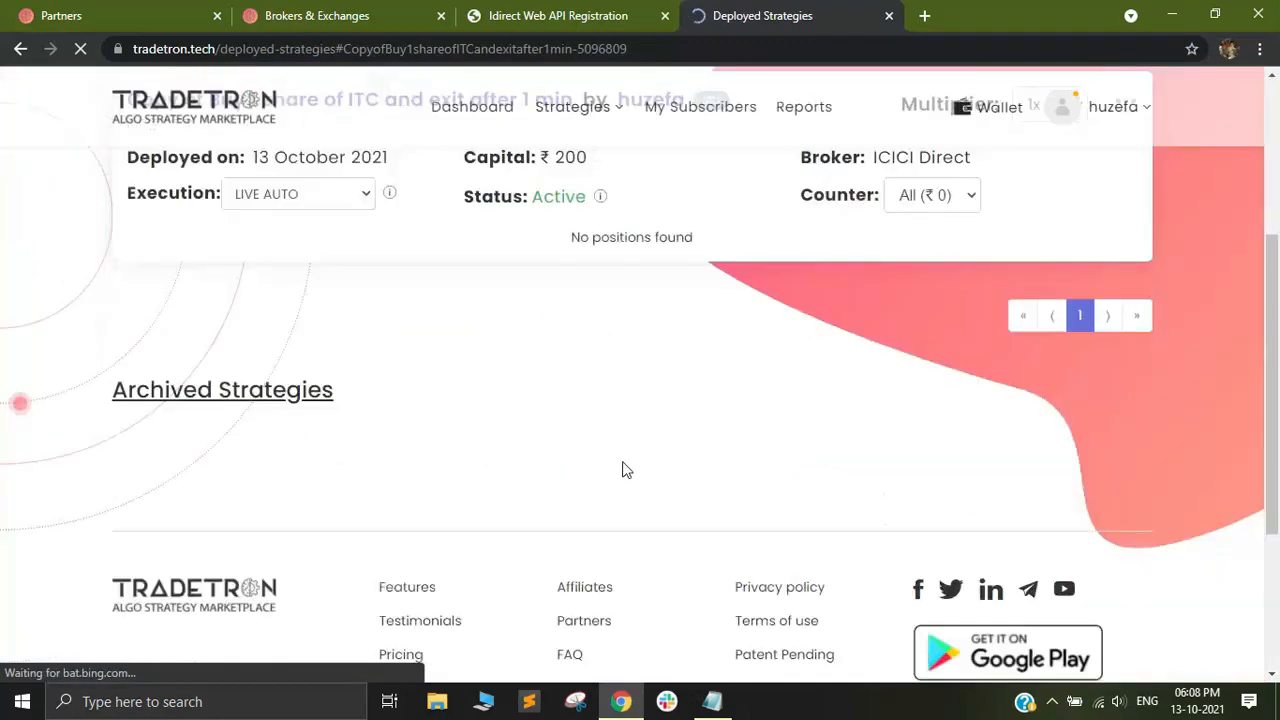
Check the deployed ITC strategy's notification log, then close it.
scroll(615, 440, up, 3)
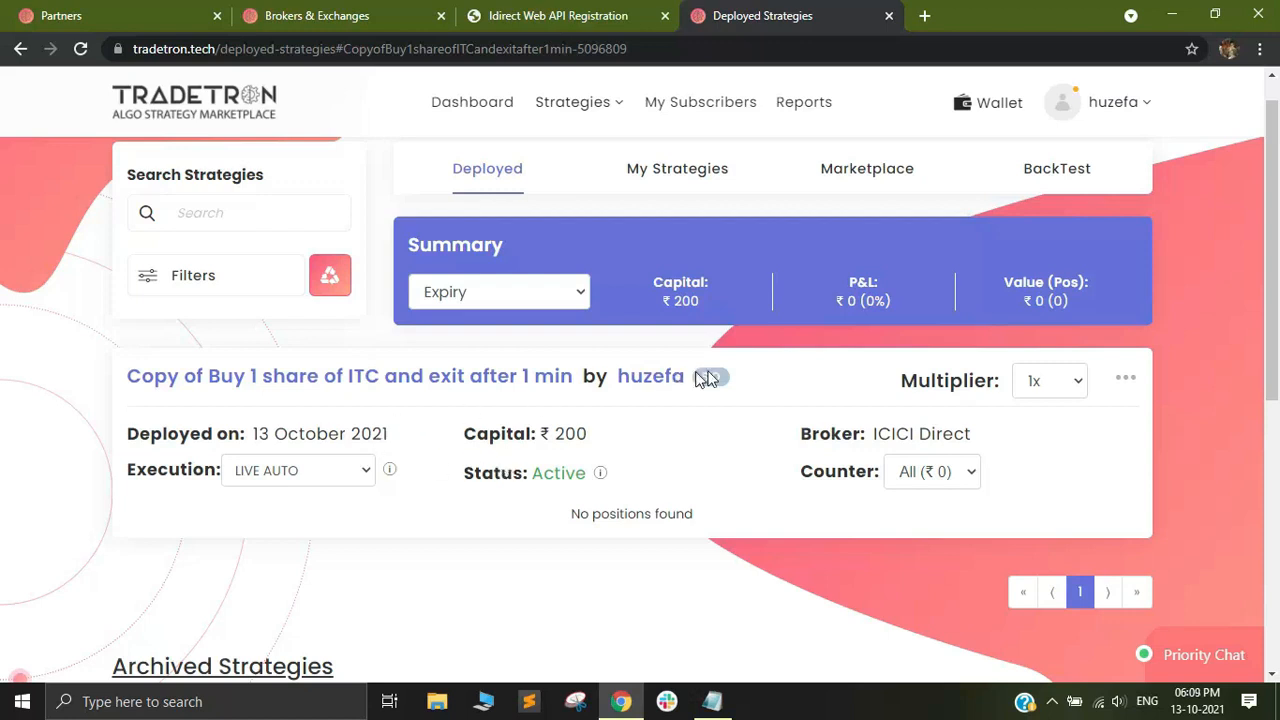
click(1126, 380)
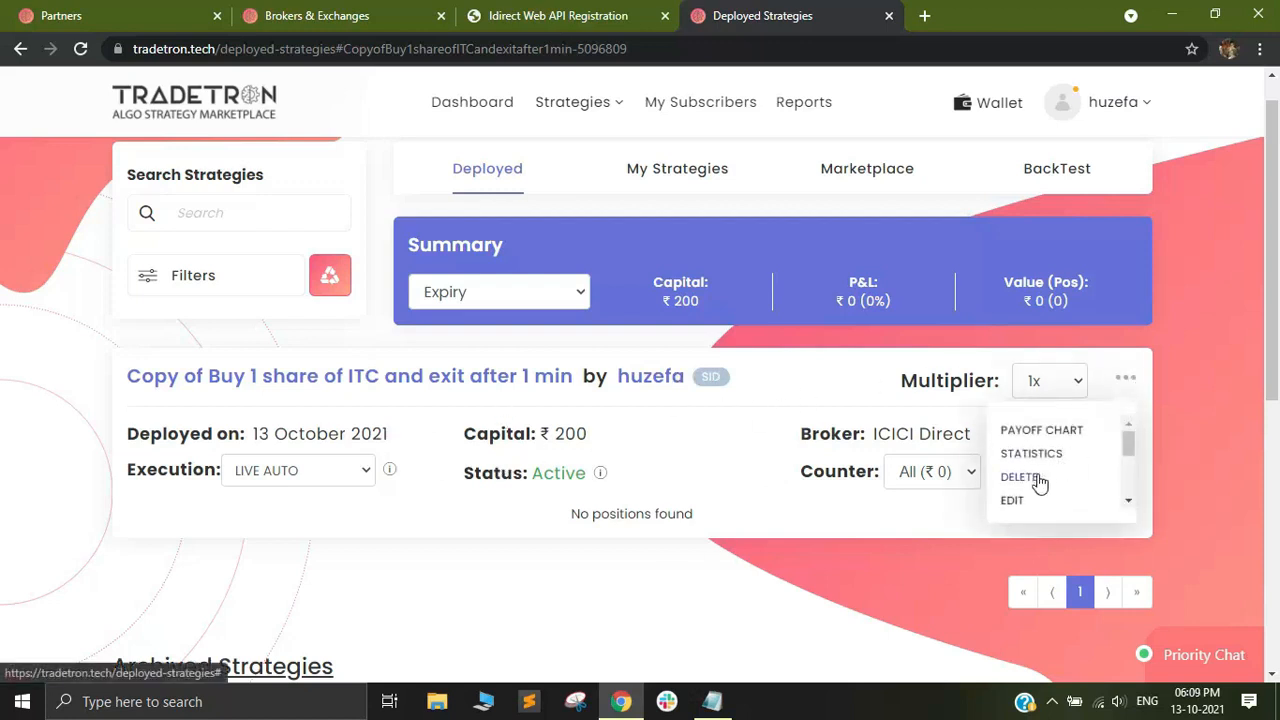
scroll(1040, 502, down, 2)
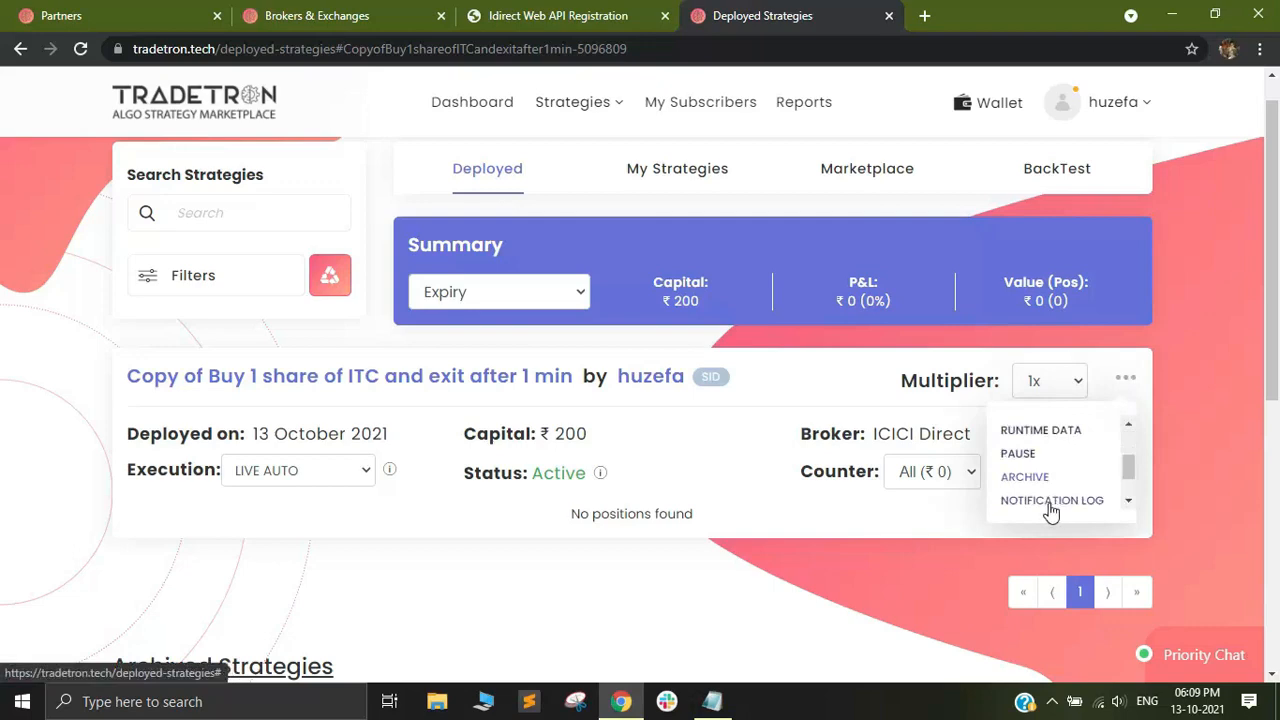
click(1055, 502)
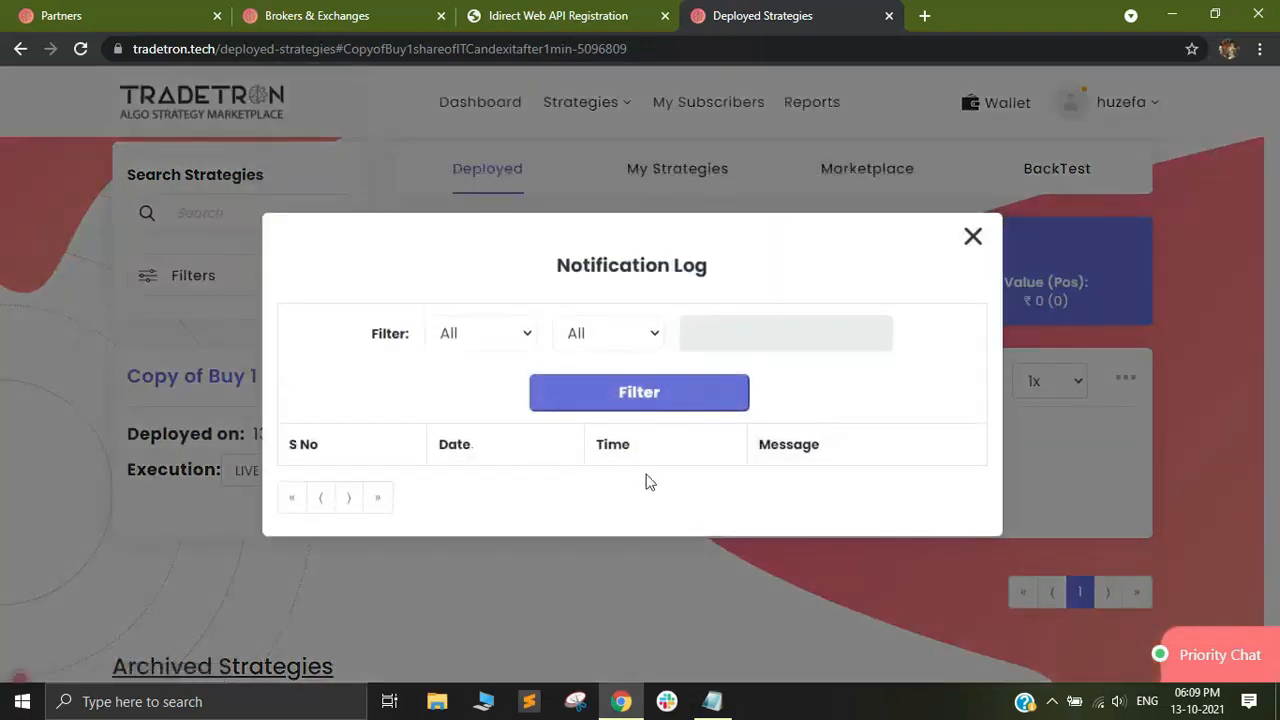
click(972, 236)
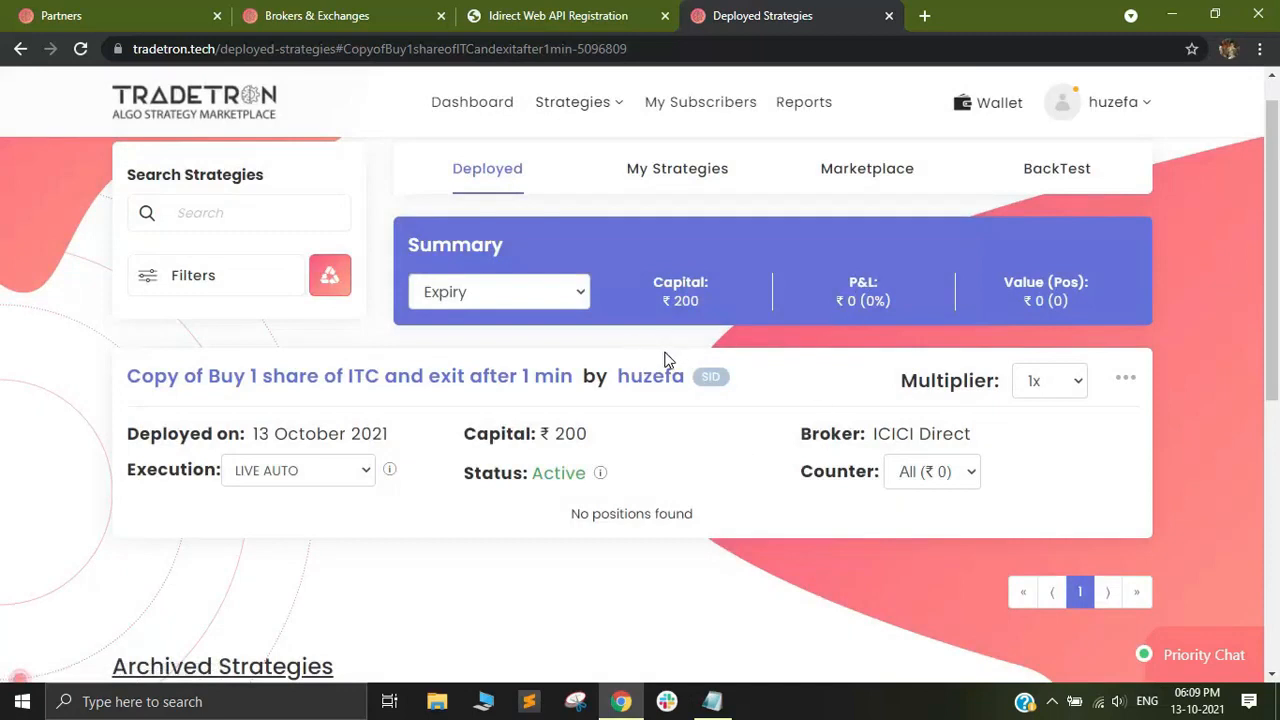
Return to the account's Broker & Exchanges page.
click(1108, 103)
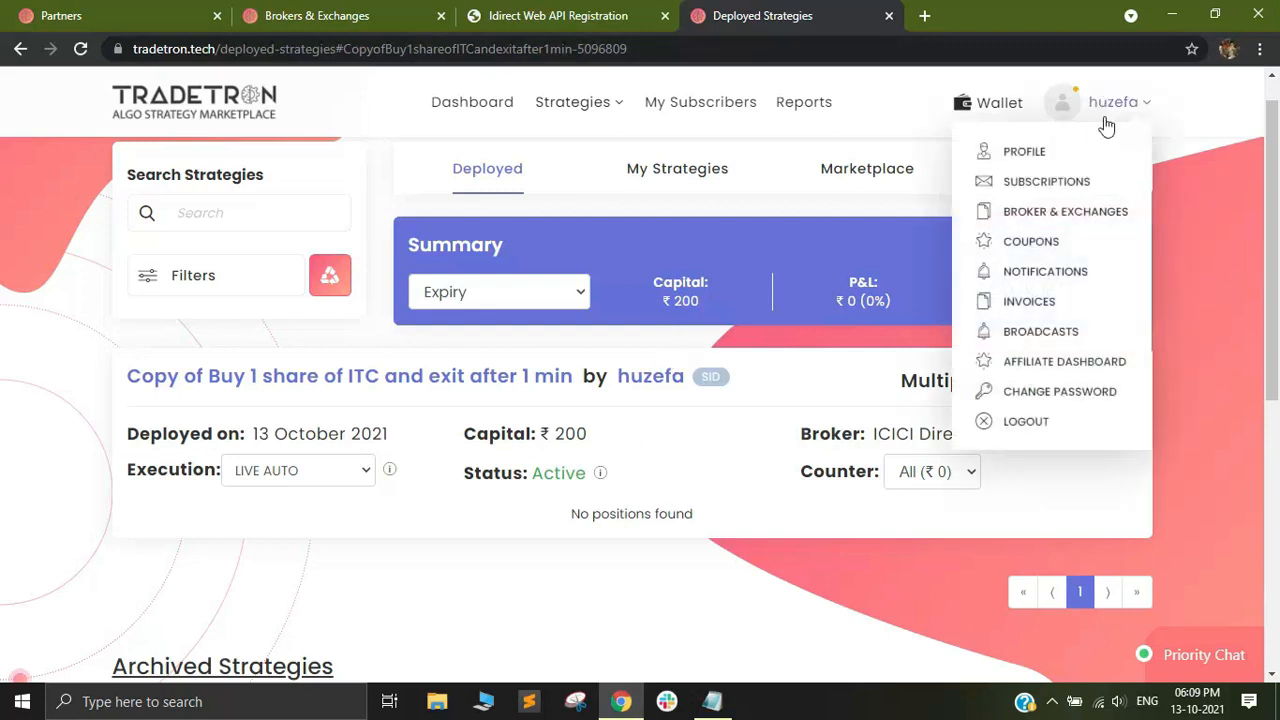
click(1056, 213)
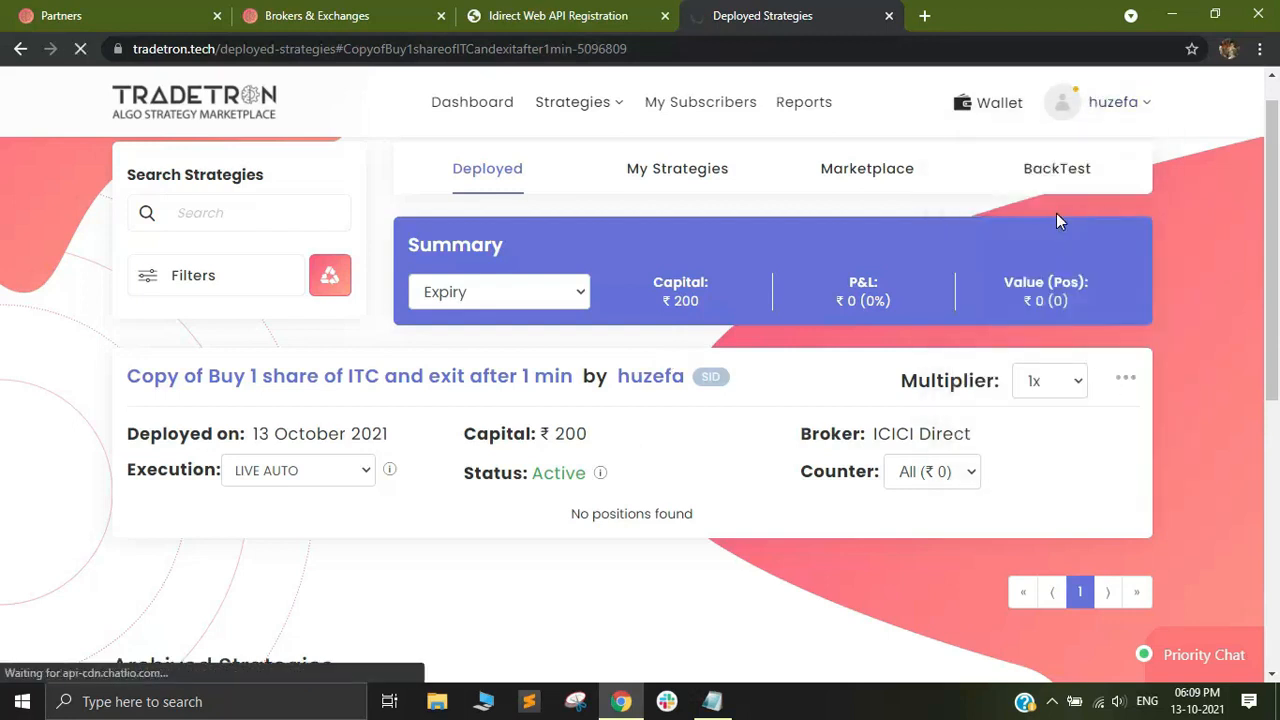